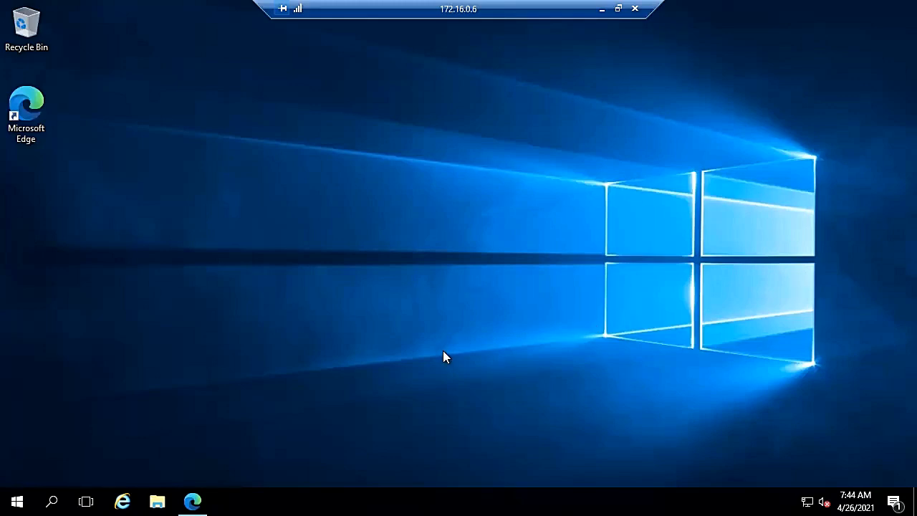
# - Search the portal for 'azure file sync' and open the Azure File Sync Marketplace offering
pyautogui.click(203, 502)
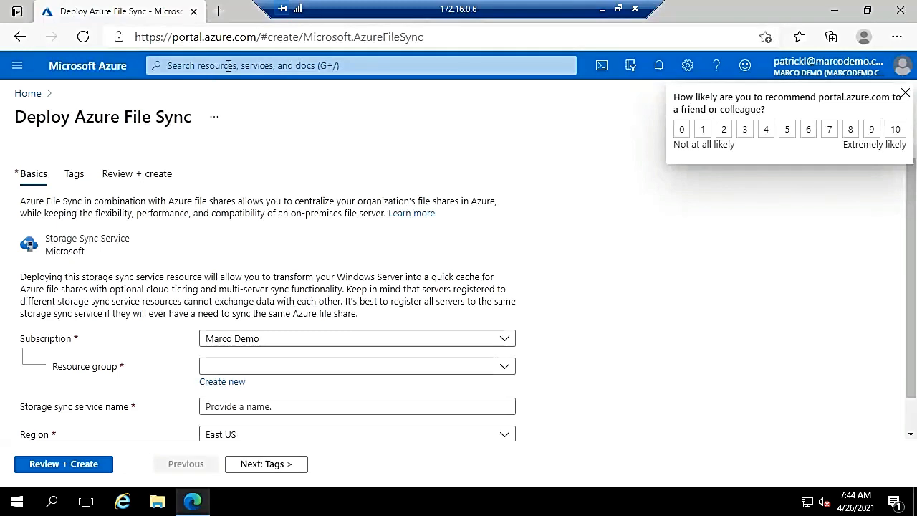
pyautogui.click(229, 65)
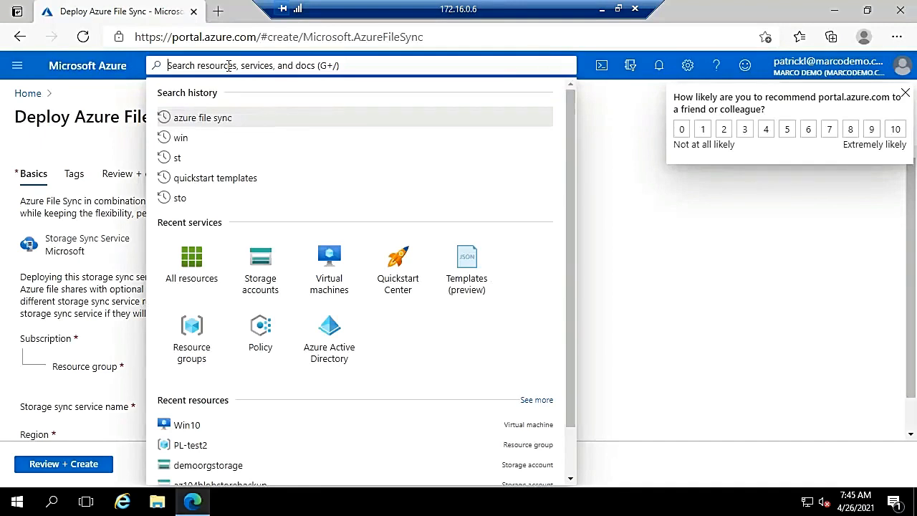
pyautogui.write('azure file sync')
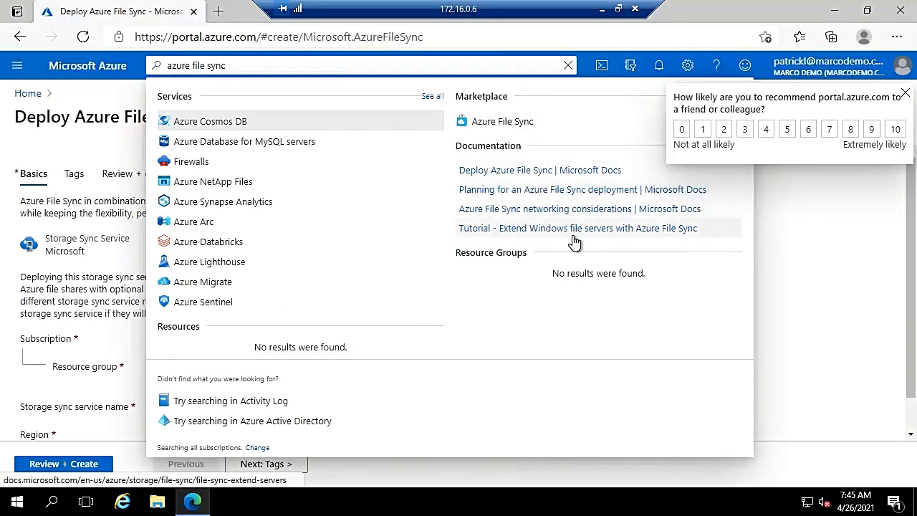
pyautogui.click(485, 127)
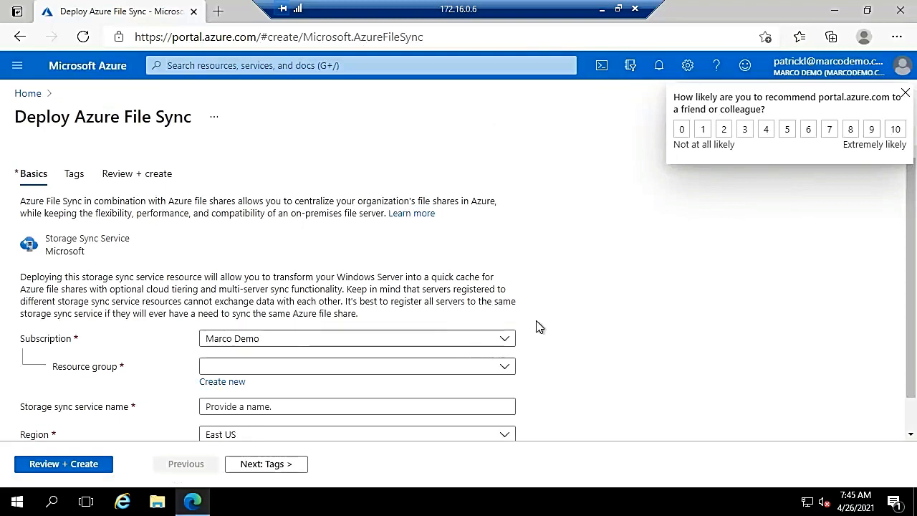
# - Enter resource group PL-Test and name Storagesync1 in East US, then validate for review
pyautogui.scroll(-2, 539, 326)
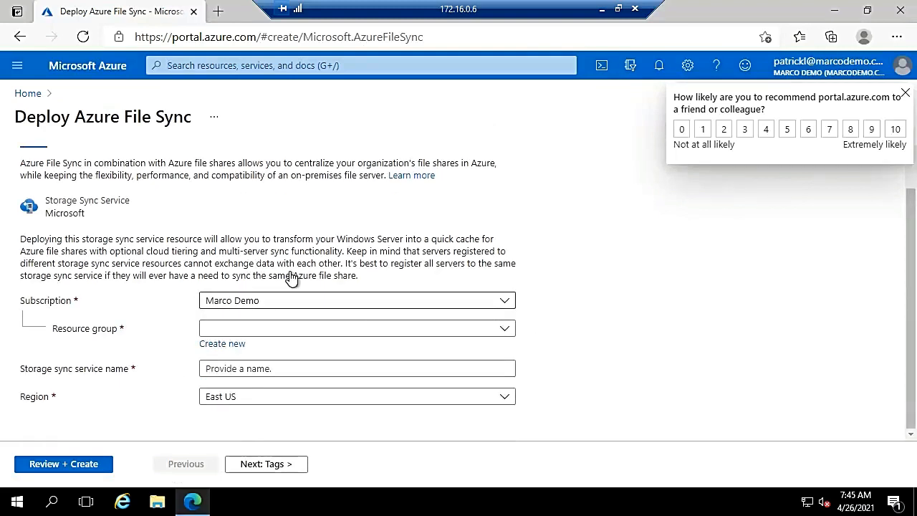
pyautogui.click(273, 332)
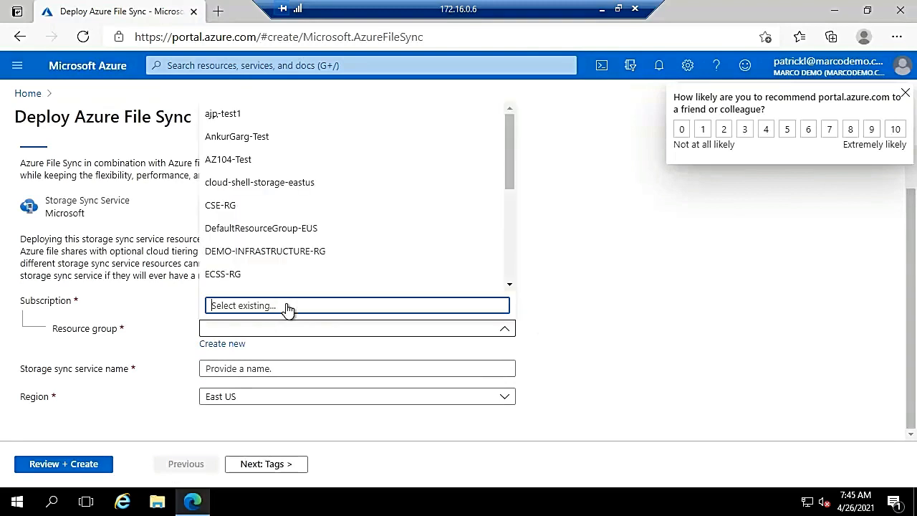
pyautogui.write('pl')
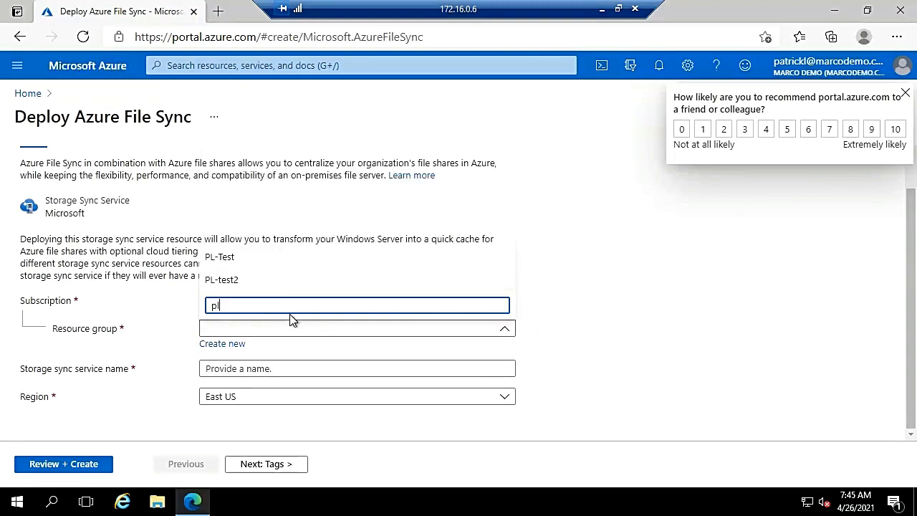
pyautogui.click(224, 260)
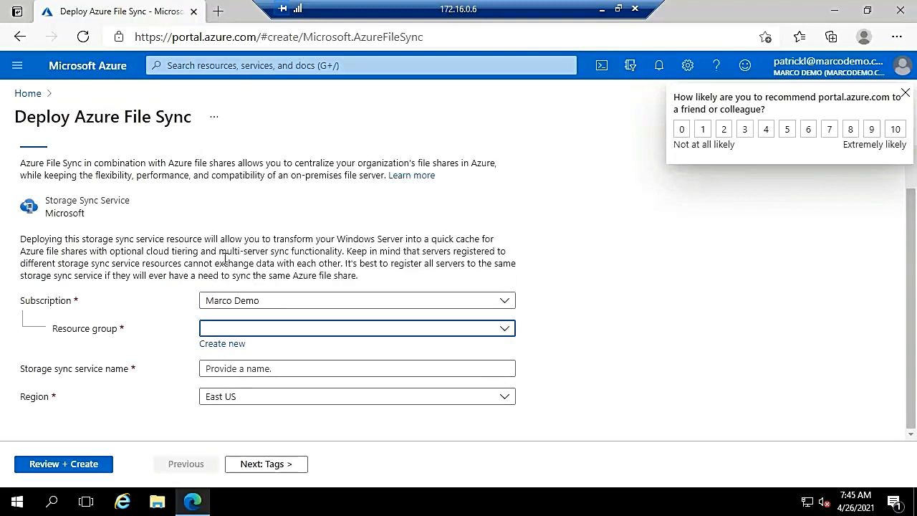
pyautogui.click(278, 369)
pyautogui.write('S')
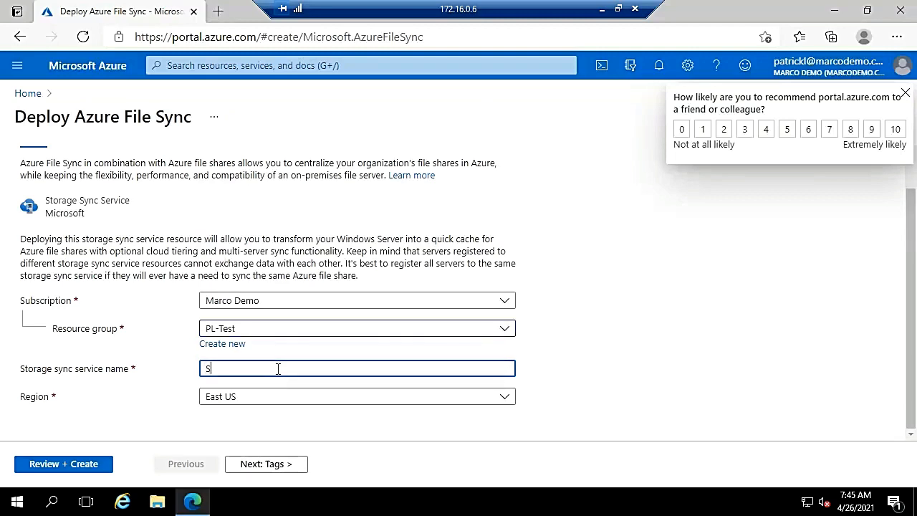
pyautogui.write('toragesync1')
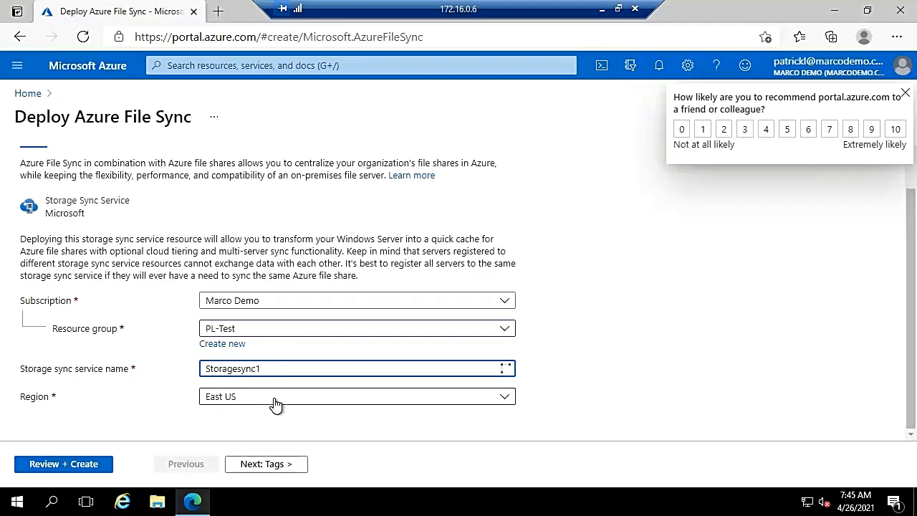
pyautogui.click(200, 422)
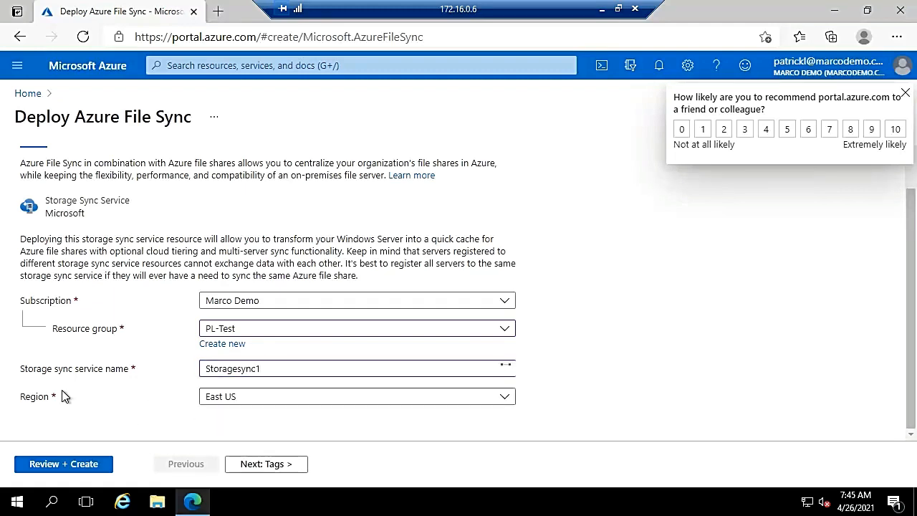
pyautogui.click(76, 466)
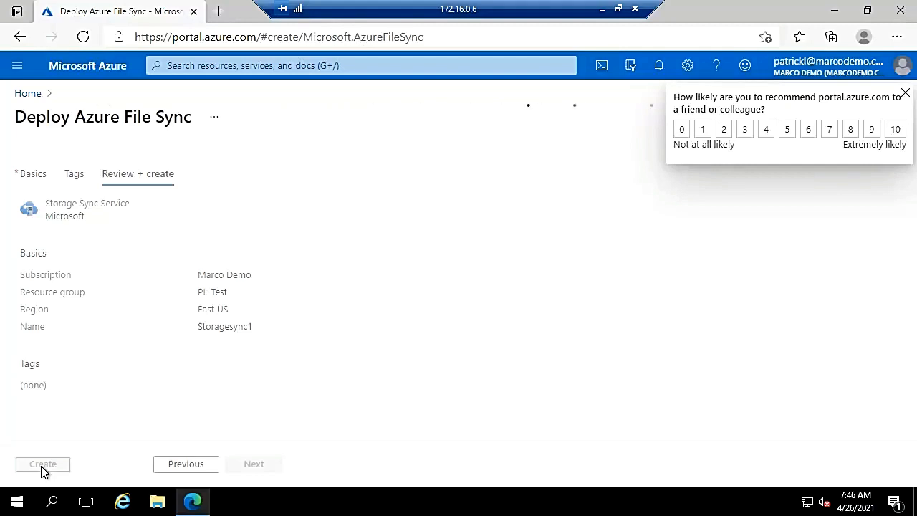
# - Launch Server Manager and view the win2016 Local Server properties
pyautogui.click(29, 507)
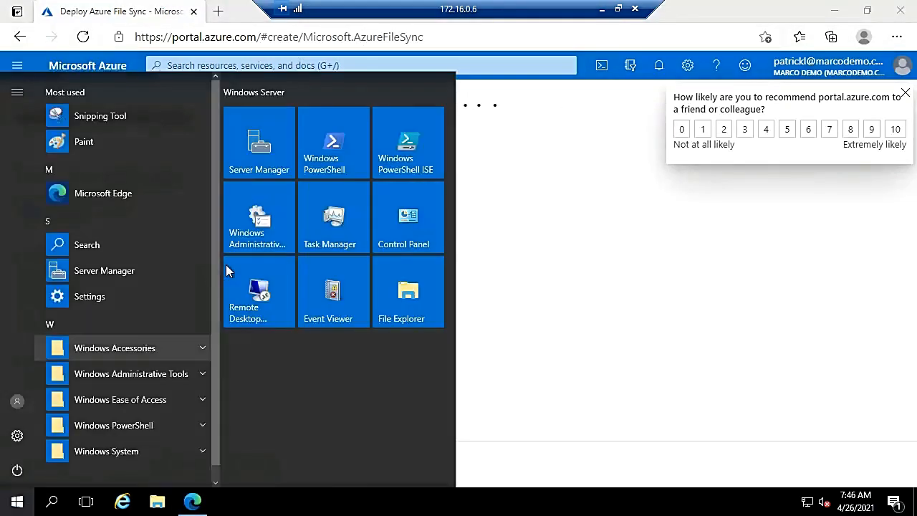
pyautogui.click(271, 149)
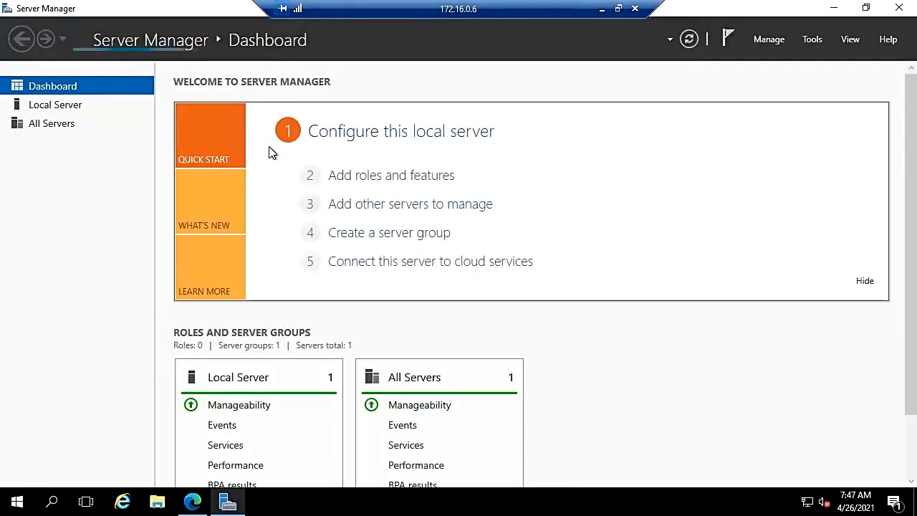
pyautogui.click(360, 136)
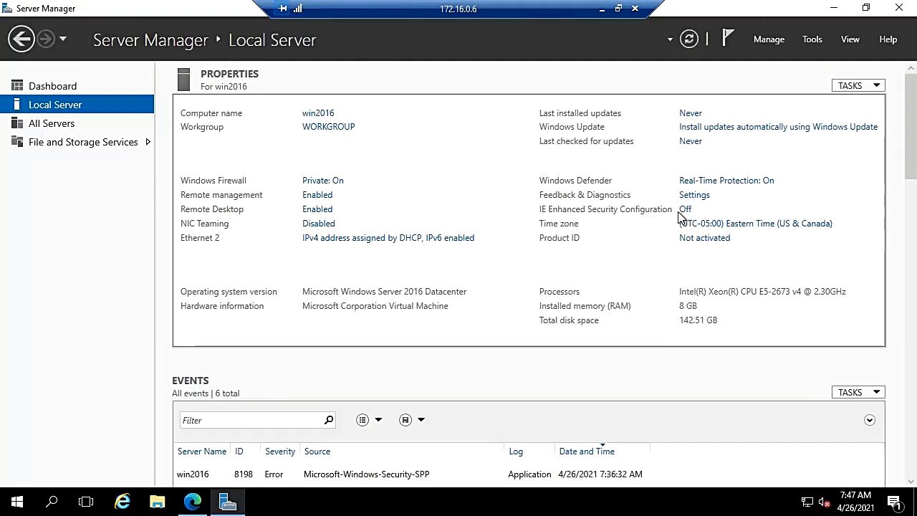
pyautogui.rightClick(13, 506)
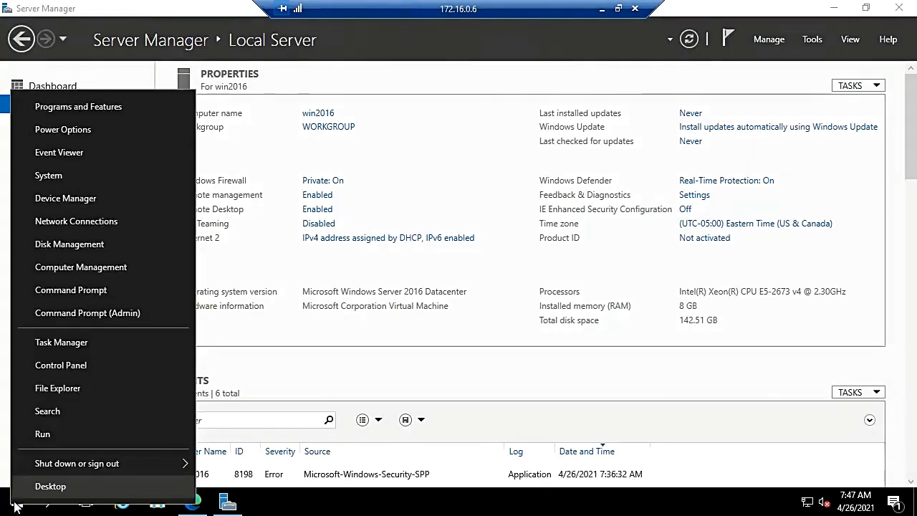
# - Start PowerShell from an admin Command Prompt and run $PSVersionTable to confirm version 5.1
pyautogui.click(91, 313)
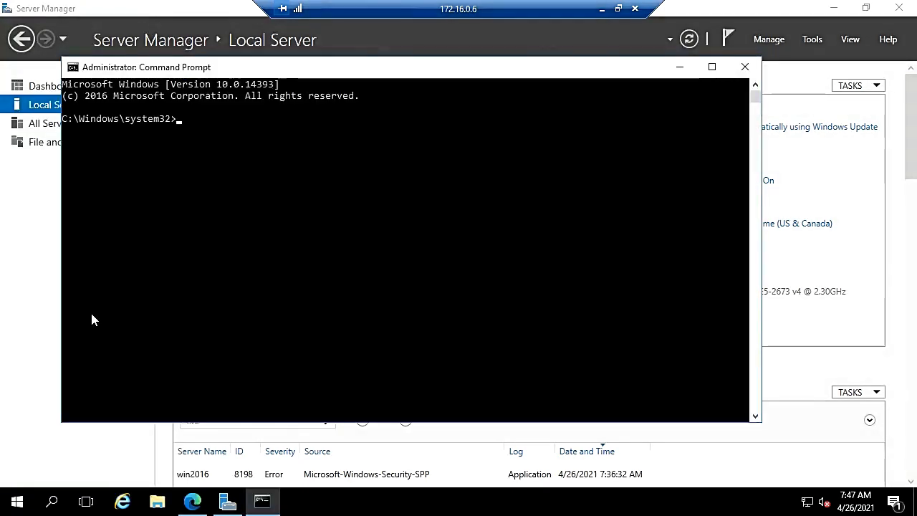
pyautogui.write('powershell')
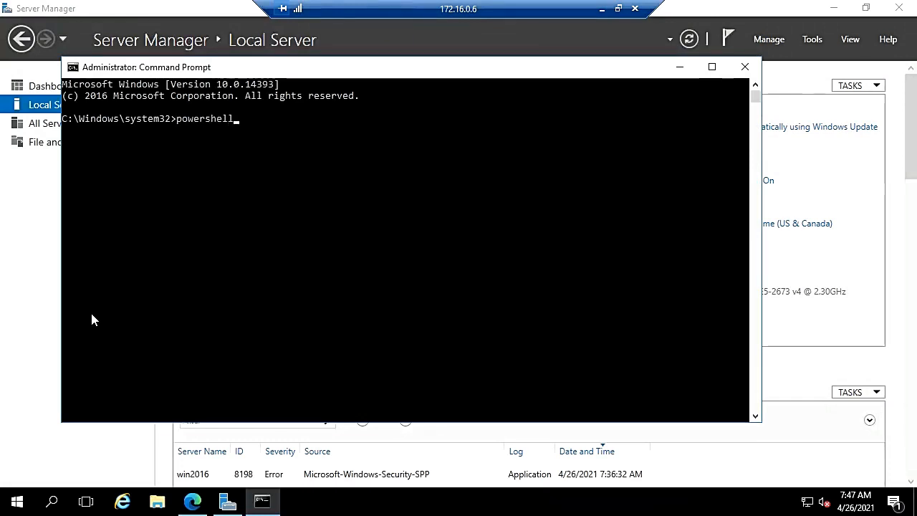
pyautogui.press('Return')
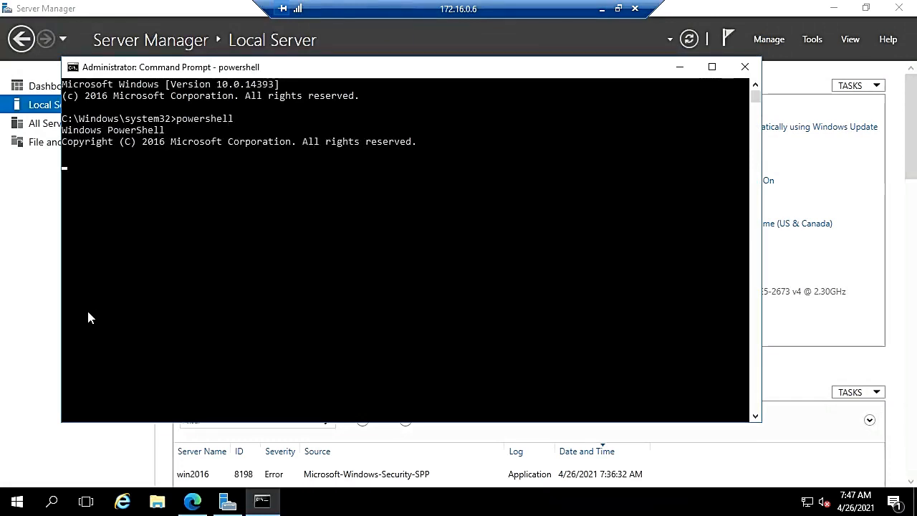
pyautogui.write('$$')
pyautogui.press('BackSpace')
pyautogui.press('BackSpace')
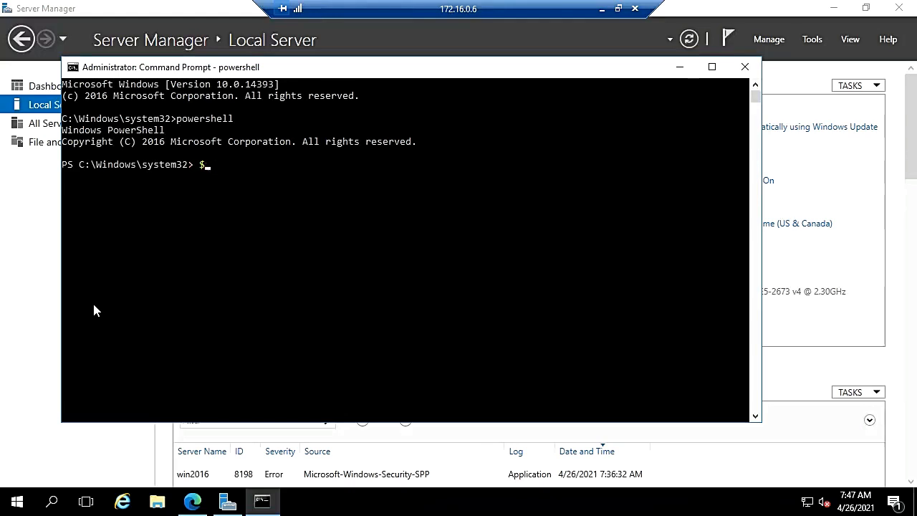
pyautogui.write('$PSVersionTable')
pyautogui.press('Return')
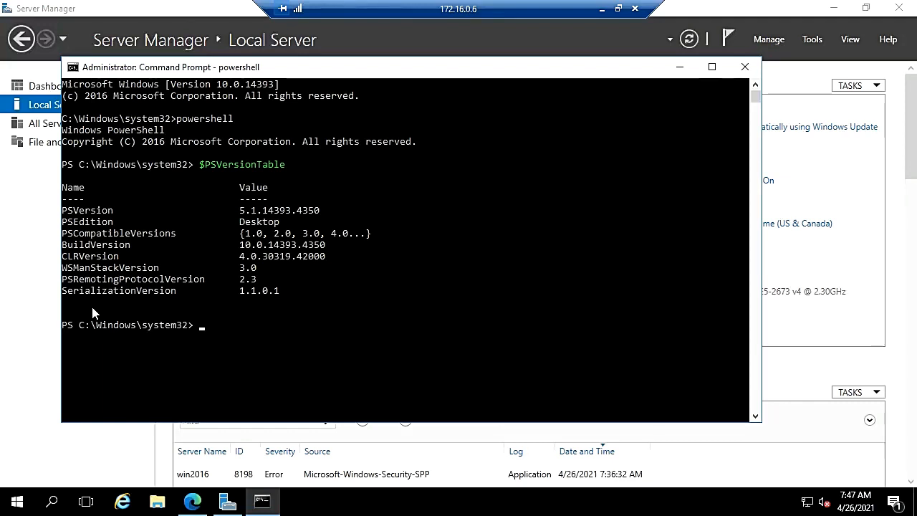
# - Open the Storagesync1 resource from its completed deployment, dismissing the survey along the way
pyautogui.click(193, 503)
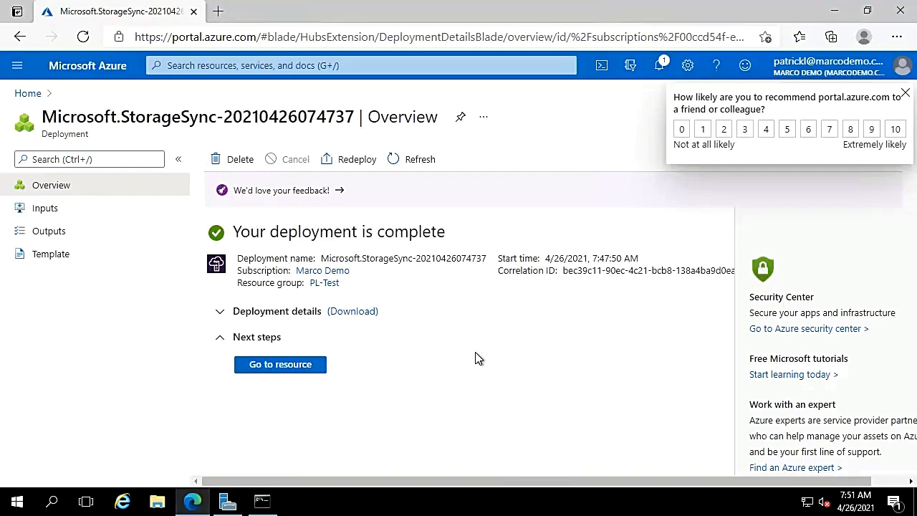
pyautogui.click(302, 367)
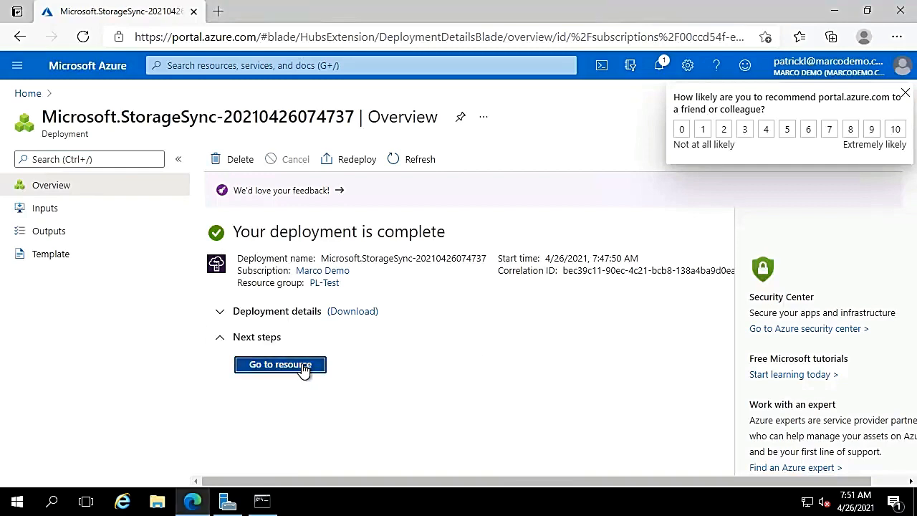
pyautogui.click(905, 94)
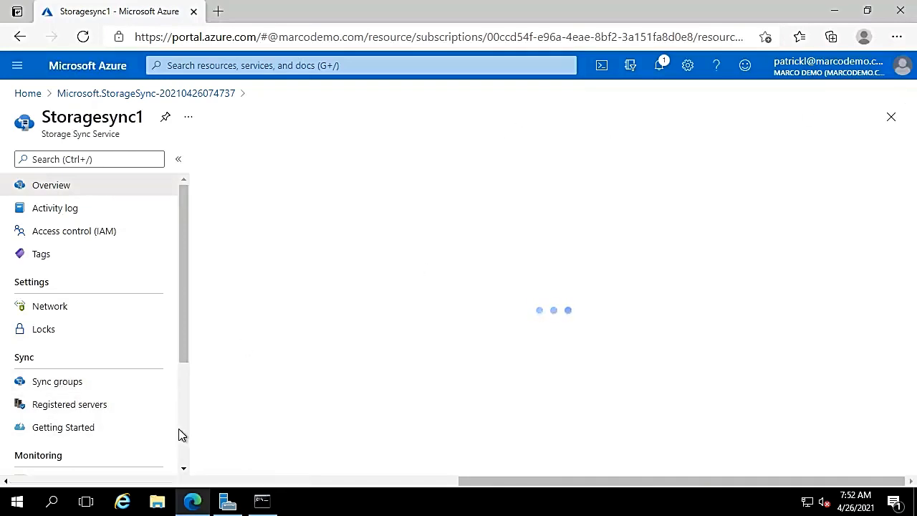
pyautogui.click(155, 93)
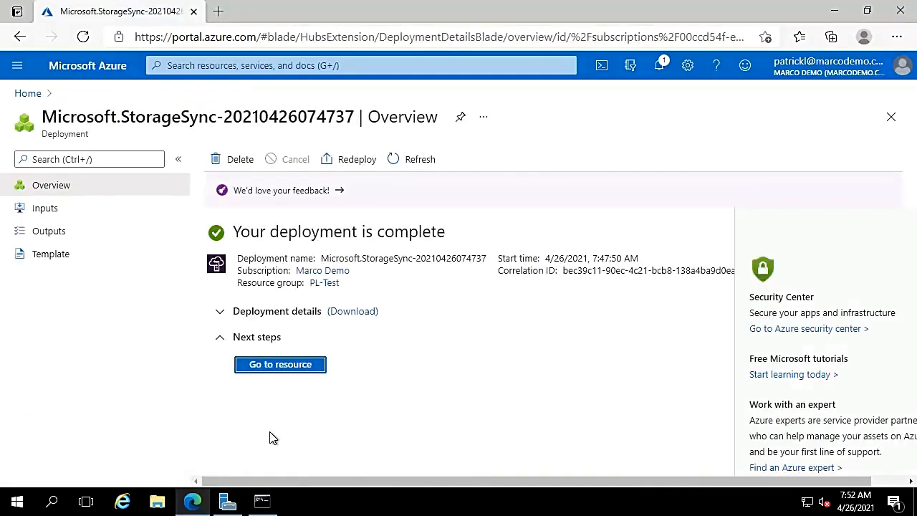
pyautogui.click(287, 366)
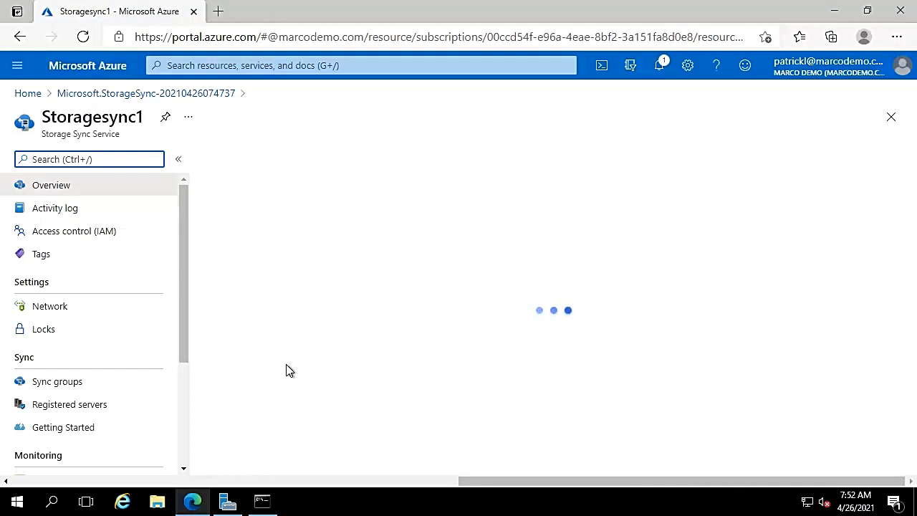
# - Search Bing for 'azure file sync agent' and open the Download Azure File Sync Agent page
pyautogui.click(219, 13)
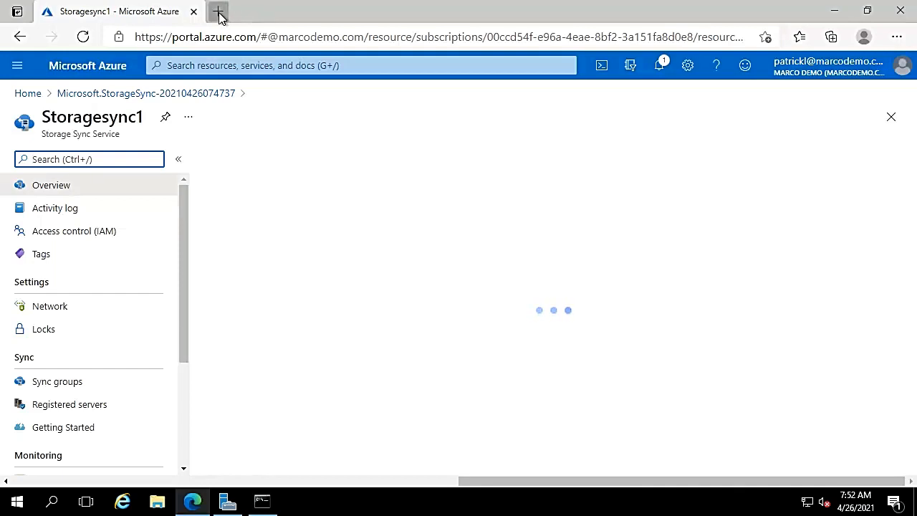
pyautogui.write('azu')
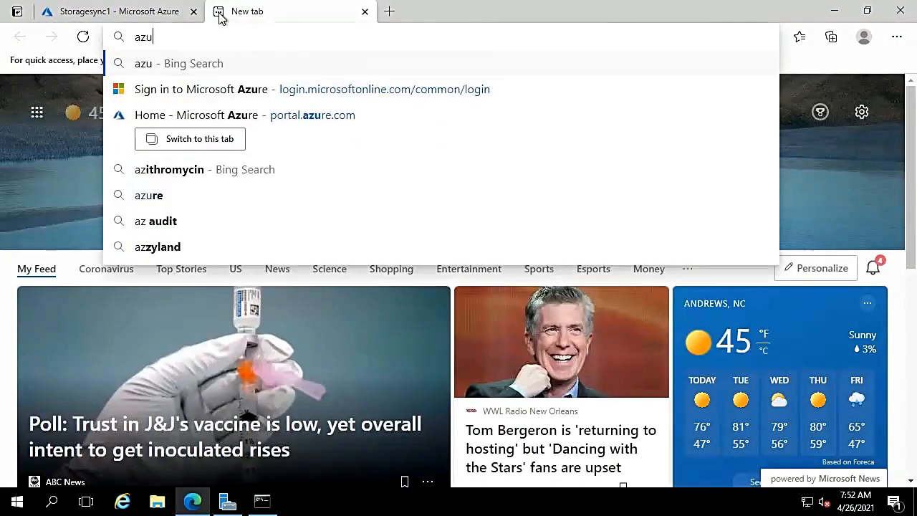
pyautogui.write('re file sync agent')
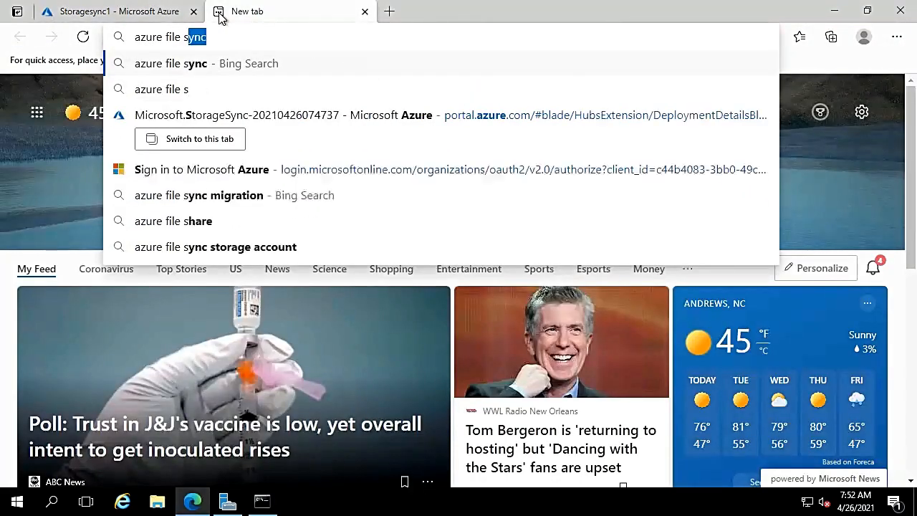
pyautogui.press('Return')
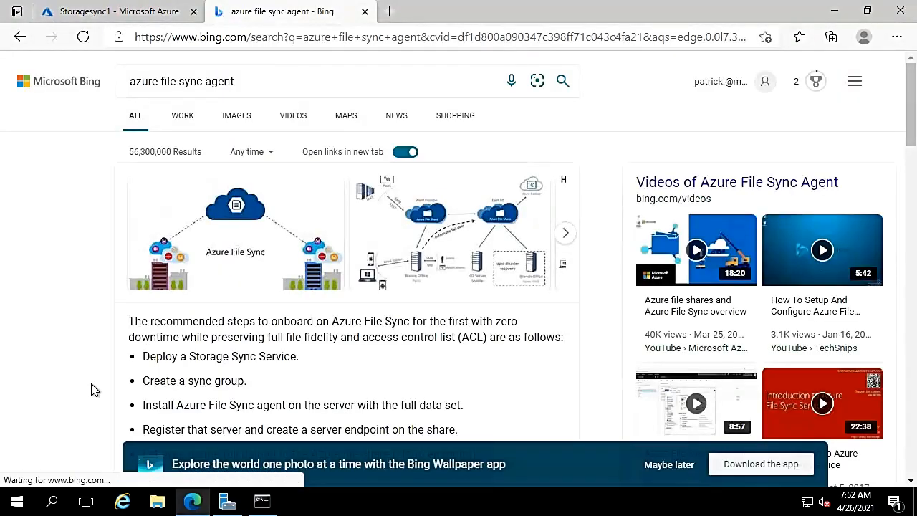
pyautogui.scroll(-4, 86, 379)
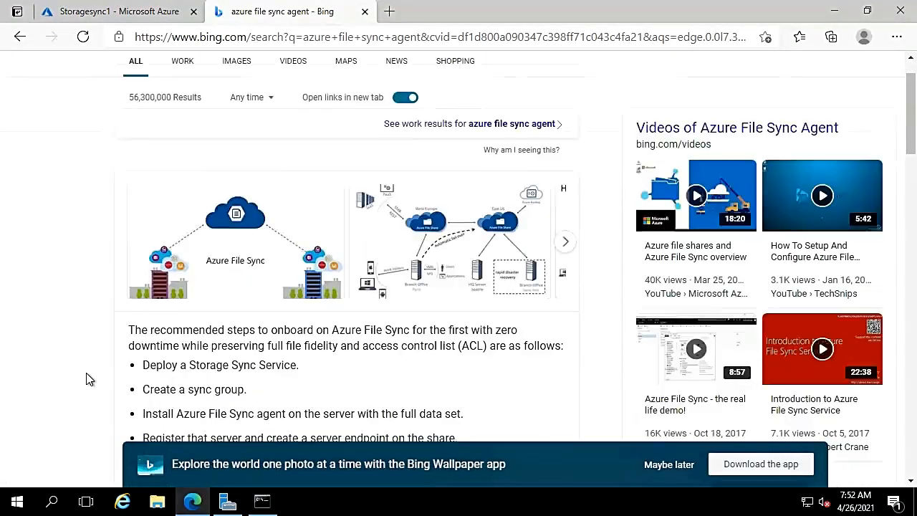
pyautogui.scroll(-2, 86, 379)
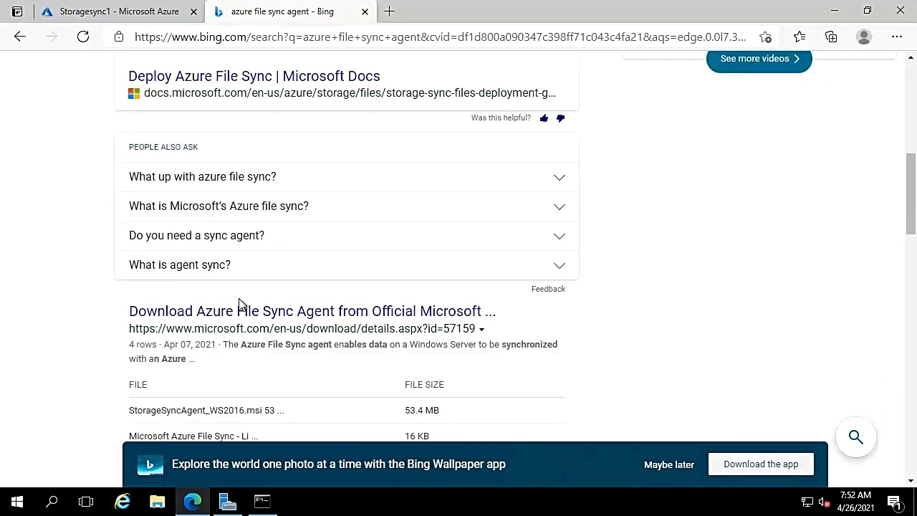
pyautogui.click(241, 313)
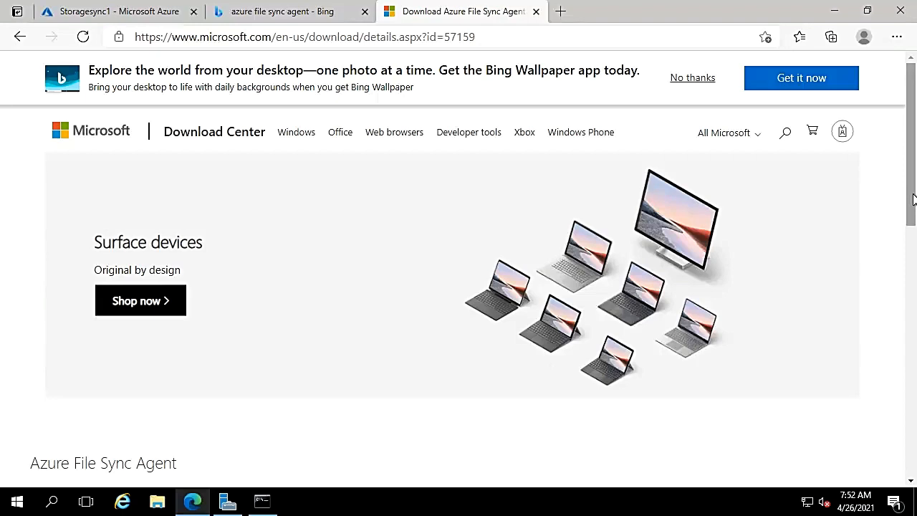
# - Download StorageSyncAgent_WS2016.msi and open the downloaded installer
pyautogui.moveTo(914, 199); pyautogui.dragTo(914, 301)
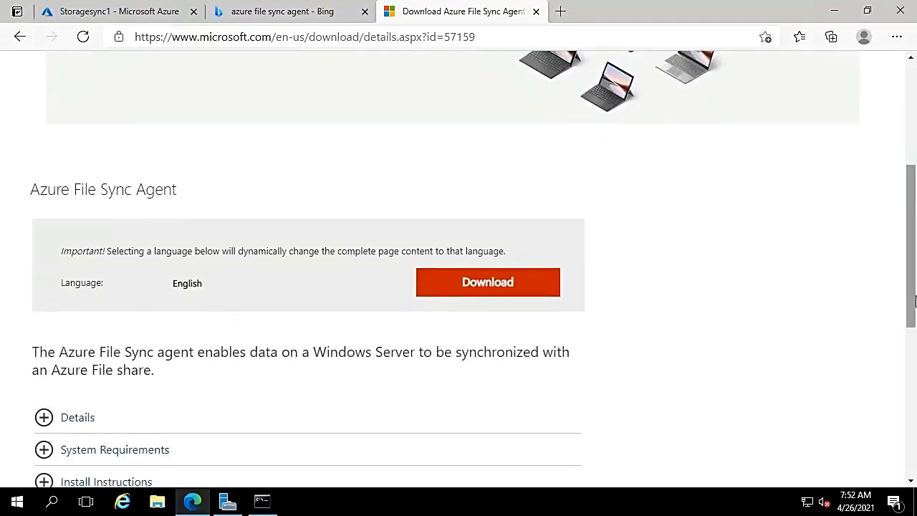
pyautogui.click(491, 292)
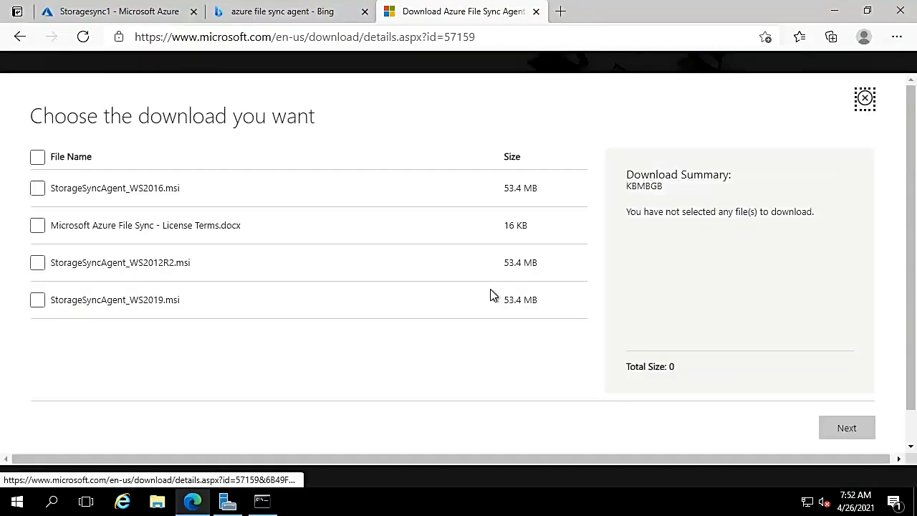
pyautogui.click(35, 188)
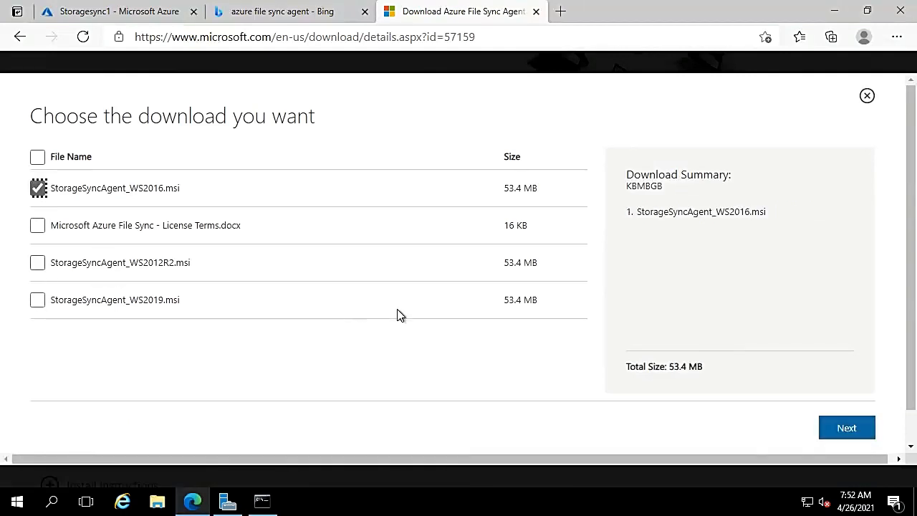
pyautogui.click(841, 430)
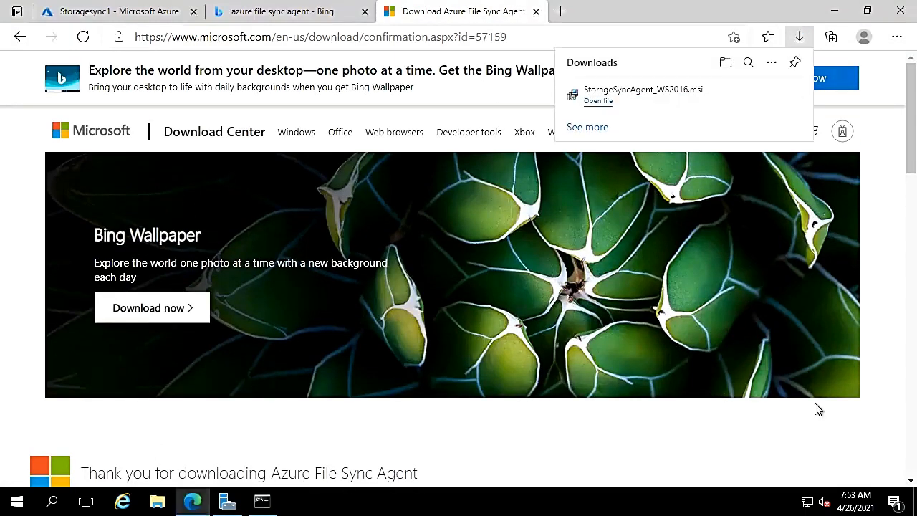
pyautogui.click(598, 102)
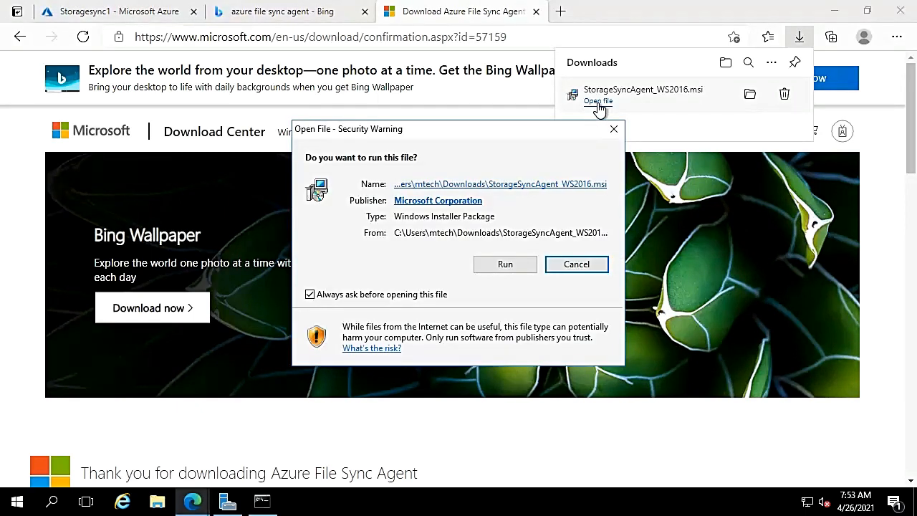
# - Install the Storage Sync Agent with default location and proxy settings and automatic updates enabled
pyautogui.click(507, 263)
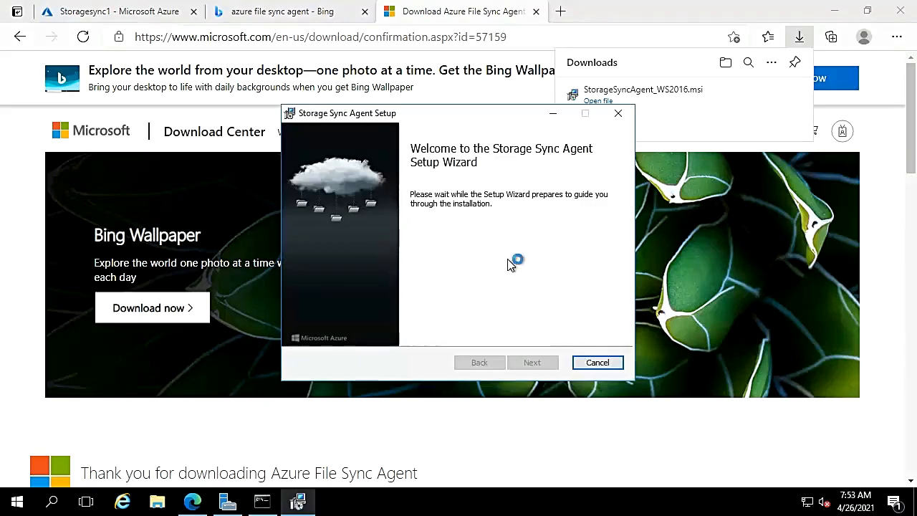
pyautogui.click(533, 364)
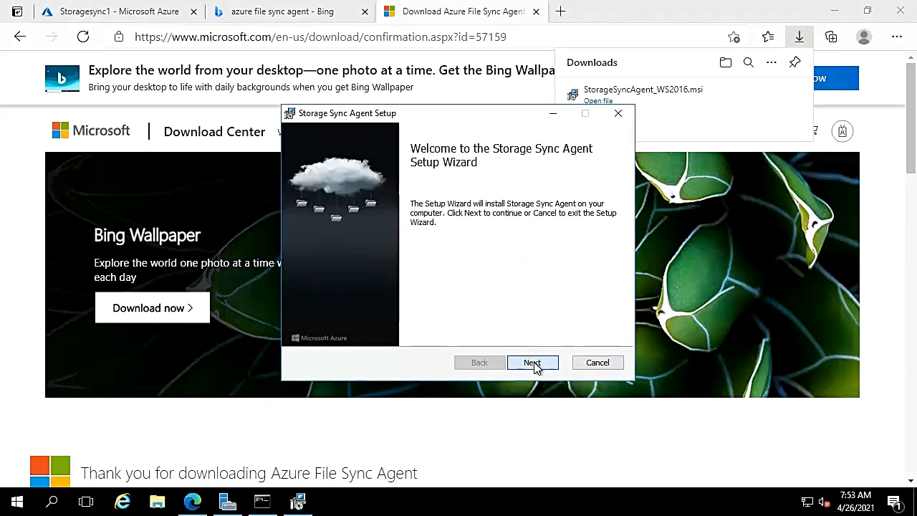
pyautogui.click(533, 363)
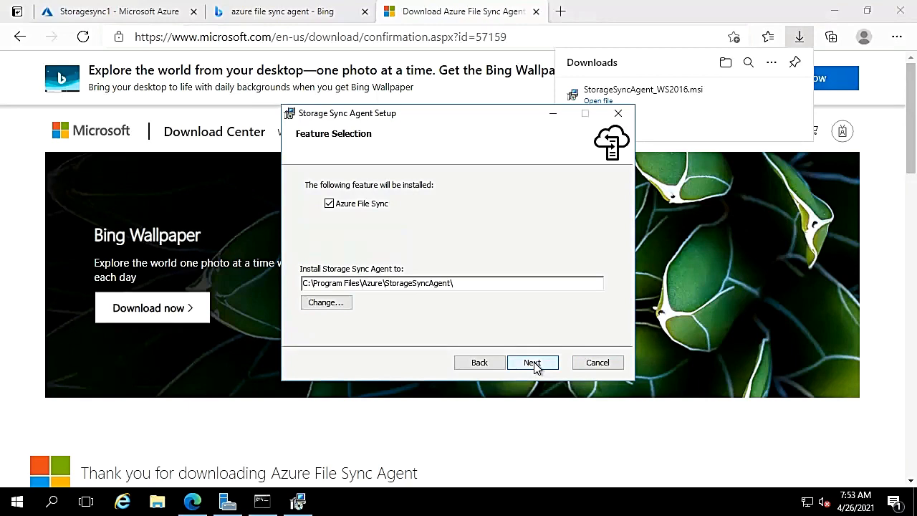
pyautogui.click(532, 363)
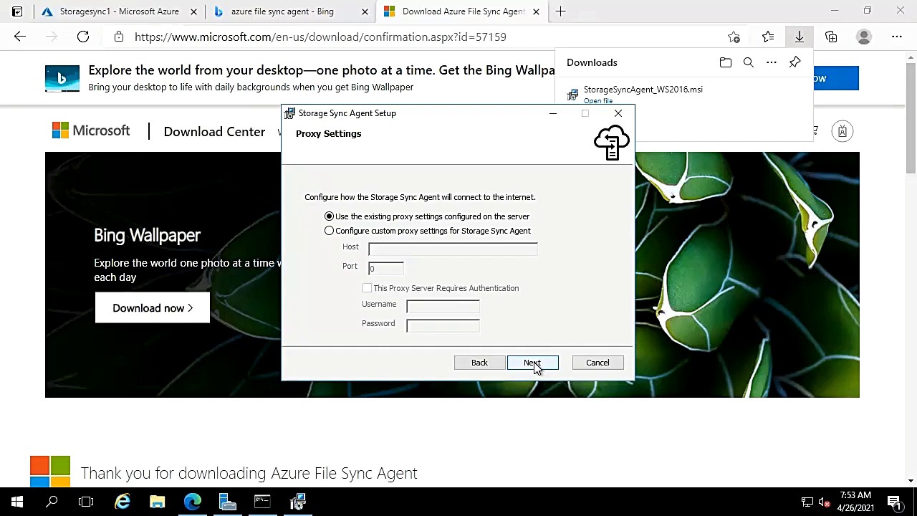
pyautogui.click(532, 363)
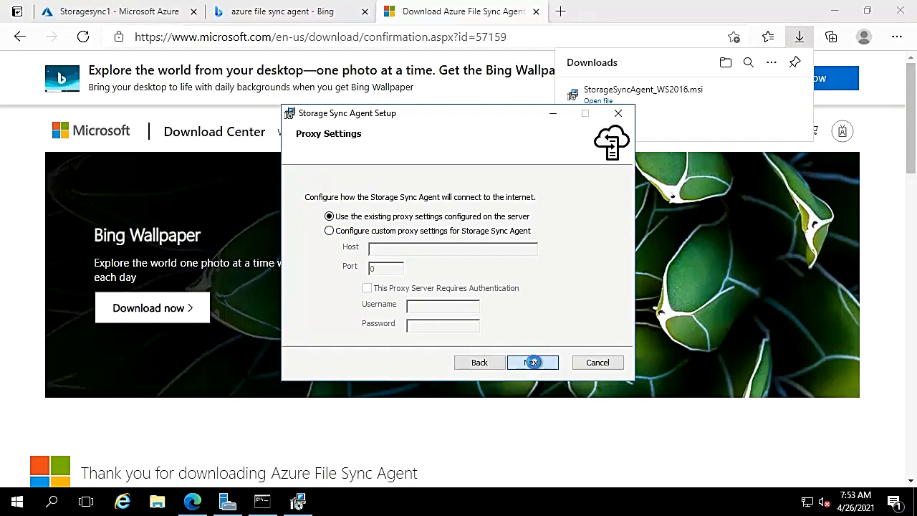
pyautogui.click(532, 363)
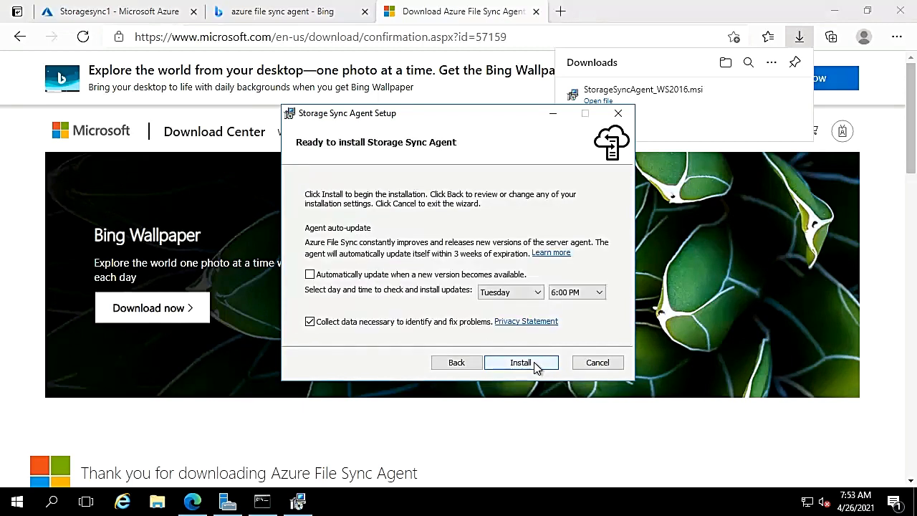
pyautogui.click(349, 274)
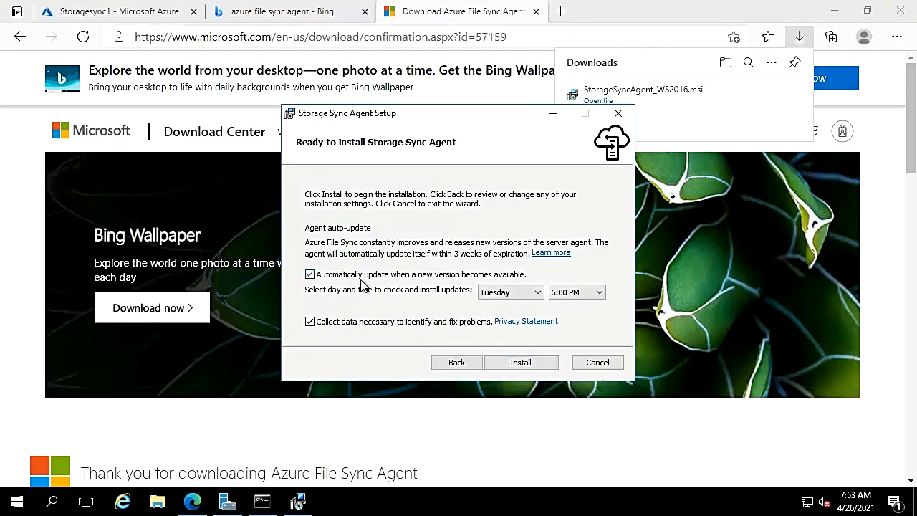
pyautogui.click(531, 364)
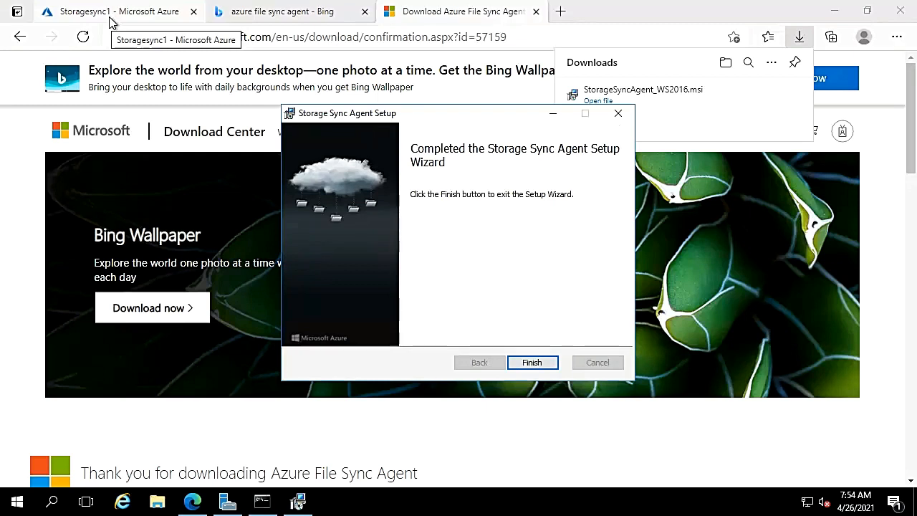
pyautogui.click(530, 361)
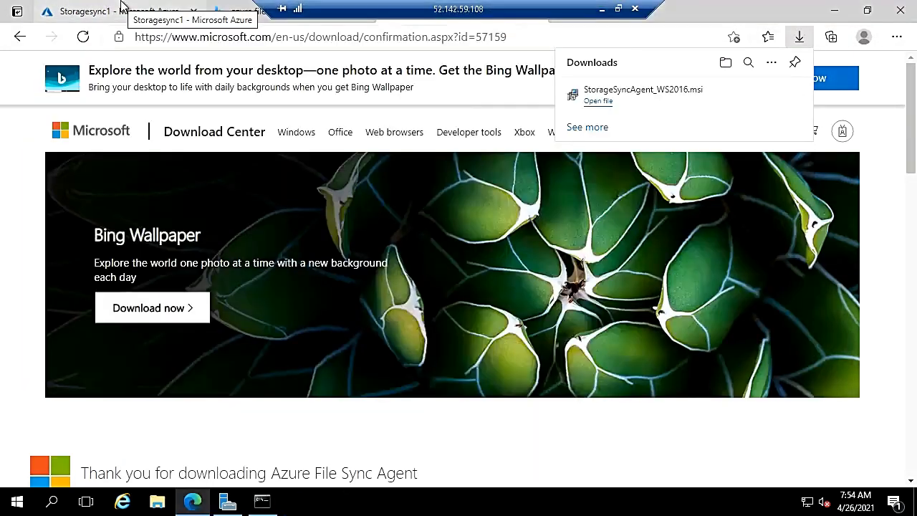
# - Go to the Storagesync1 tab and view its Sync groups, then its empty Registered servers list
pyautogui.click(121, 8)
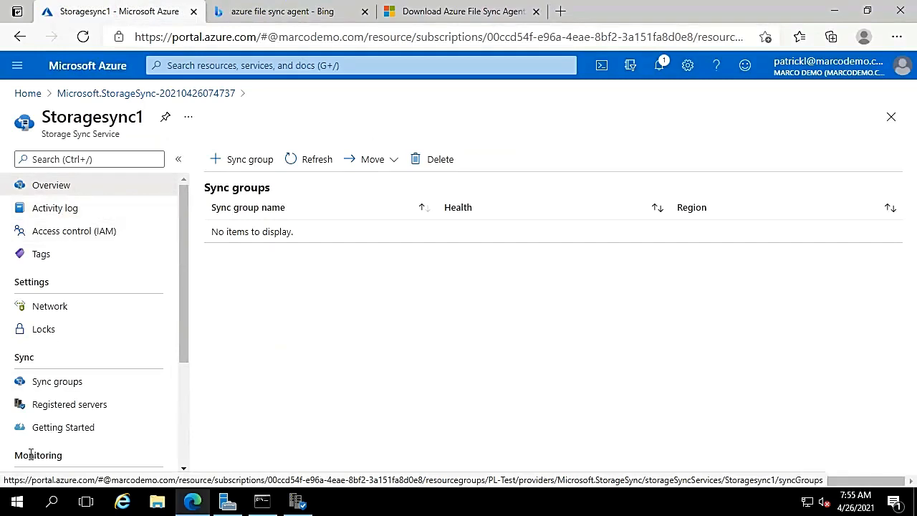
pyautogui.click(51, 384)
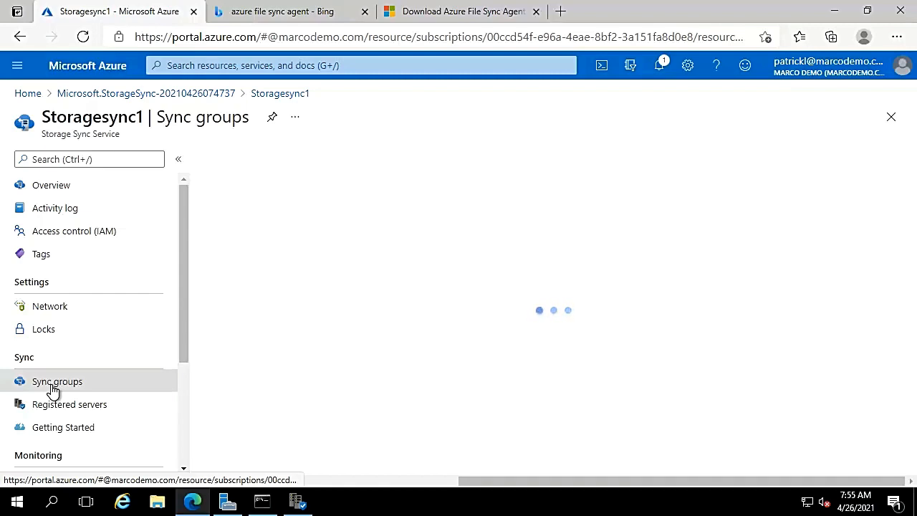
pyautogui.click(59, 409)
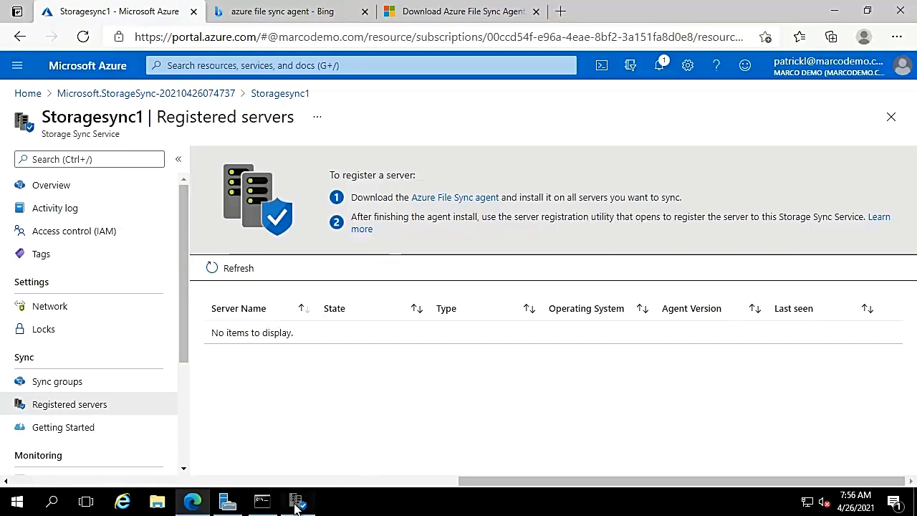
# - Dismiss the agent update notice and sign in to Azure with the account e-mail and password
pyautogui.moveTo(298, 505)
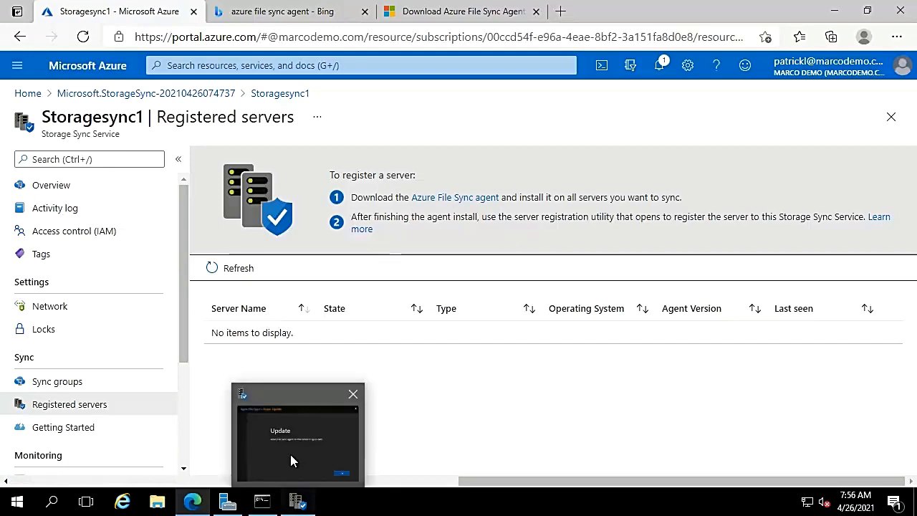
pyautogui.click(291, 454)
pyautogui.click(666, 384)
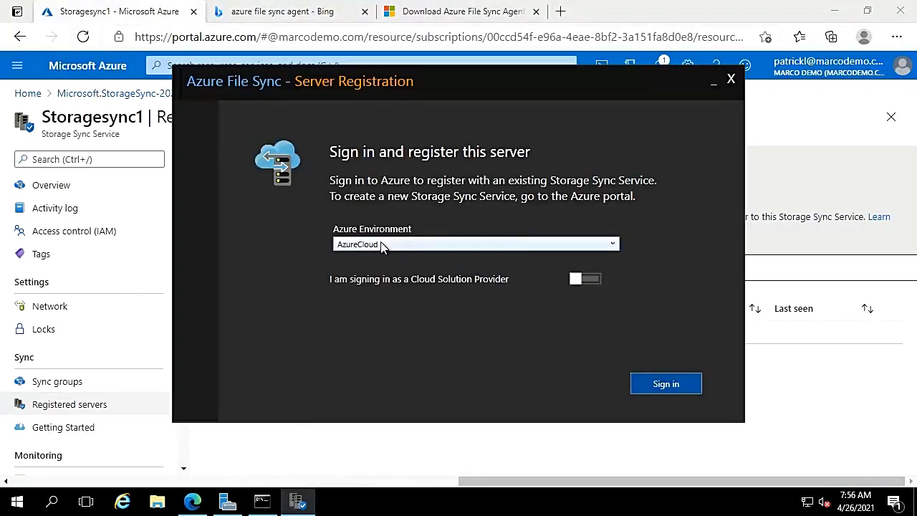
pyautogui.click(660, 385)
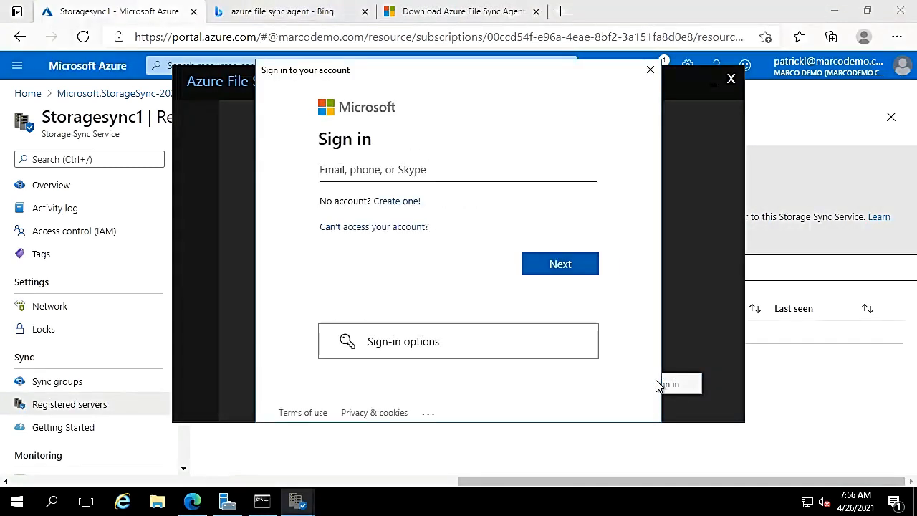
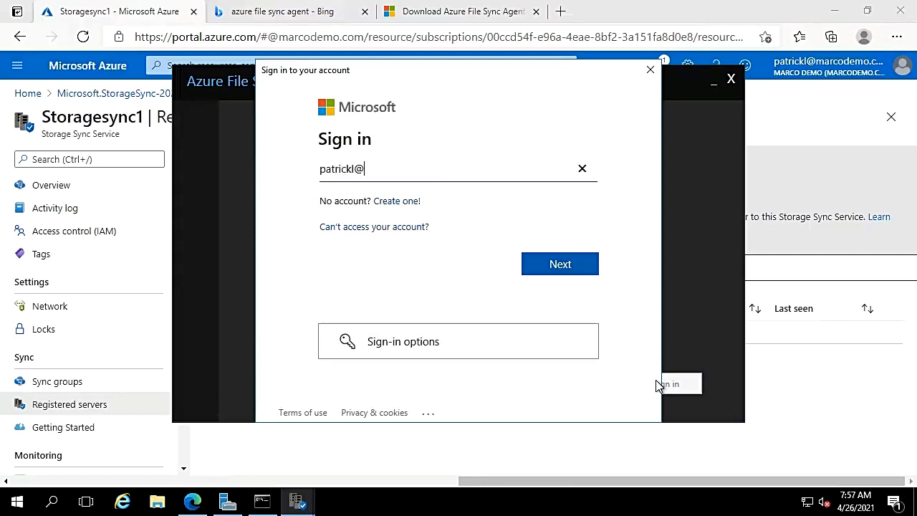
pyautogui.press('Return')
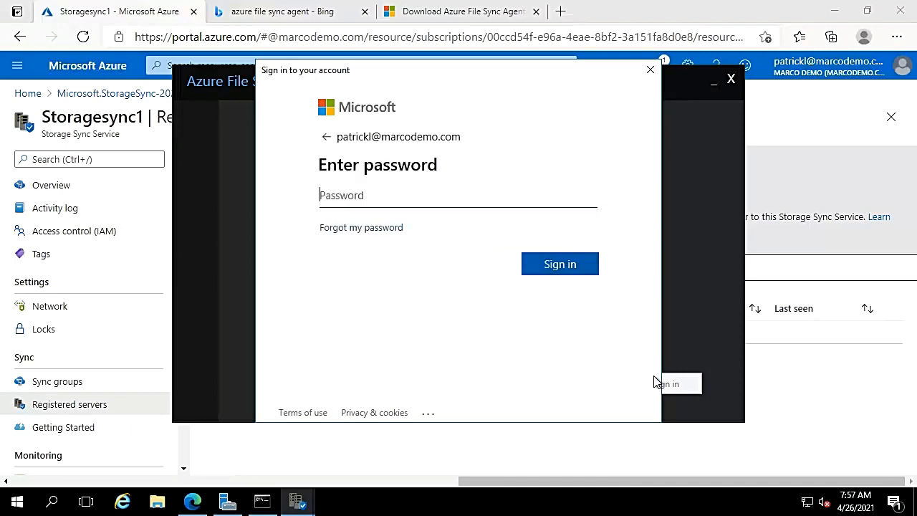
pyautogui.write('•••••••••••')
pyautogui.press('Return')
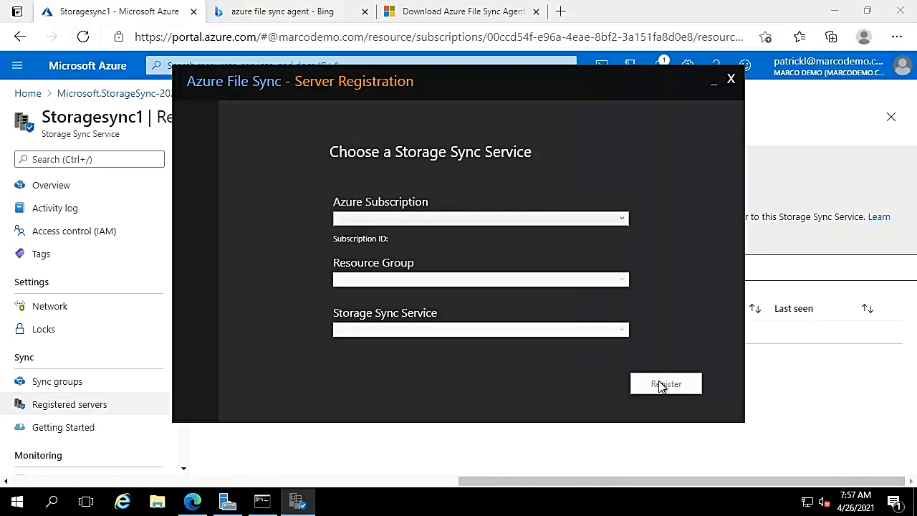
# - Register the server to Storagesync1 in resource group PL-Test under the demo subscription
pyautogui.click(554, 218)
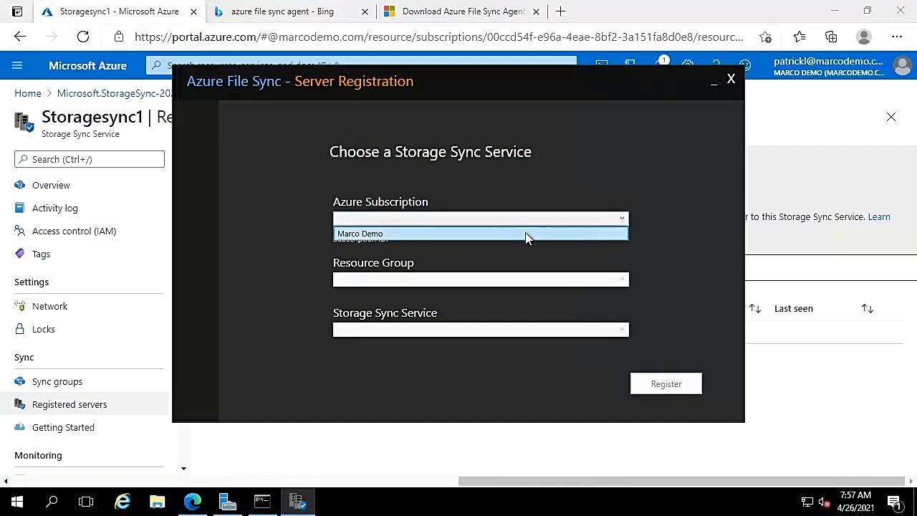
pyautogui.click(525, 232)
pyautogui.click(487, 280)
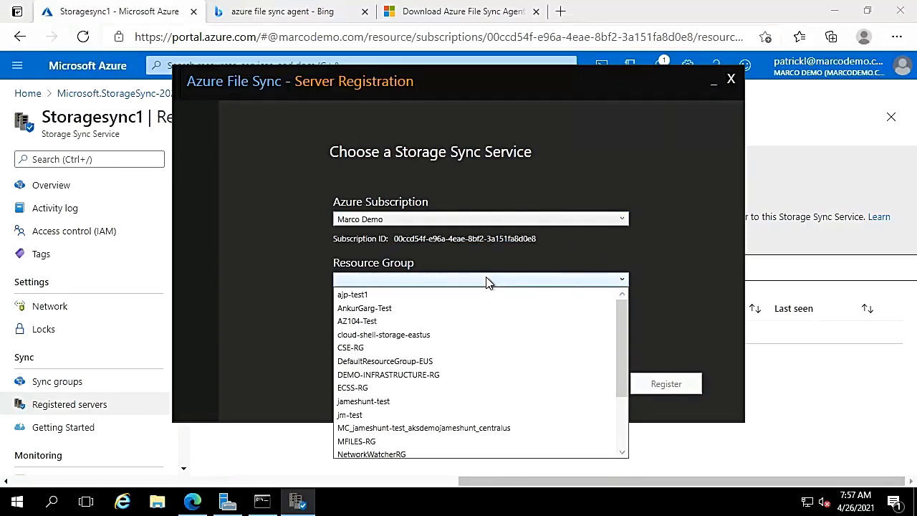
pyautogui.press('p')
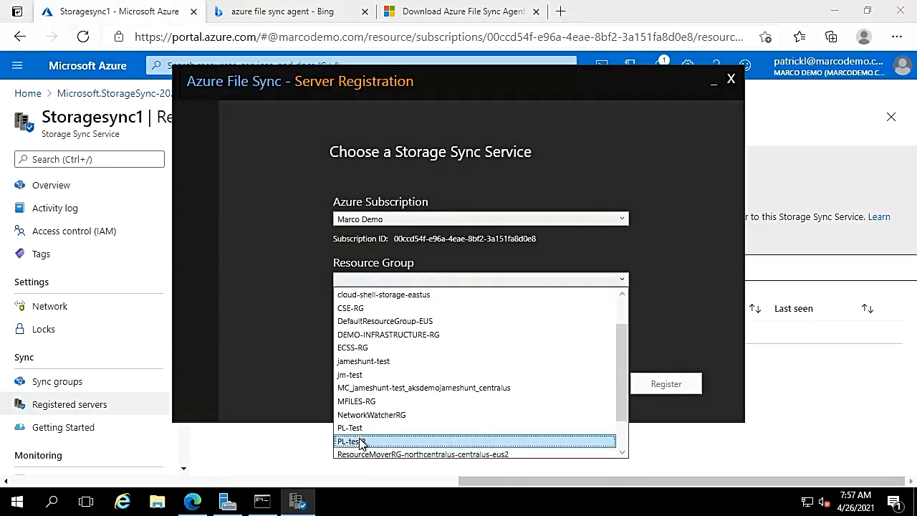
pyautogui.click(358, 429)
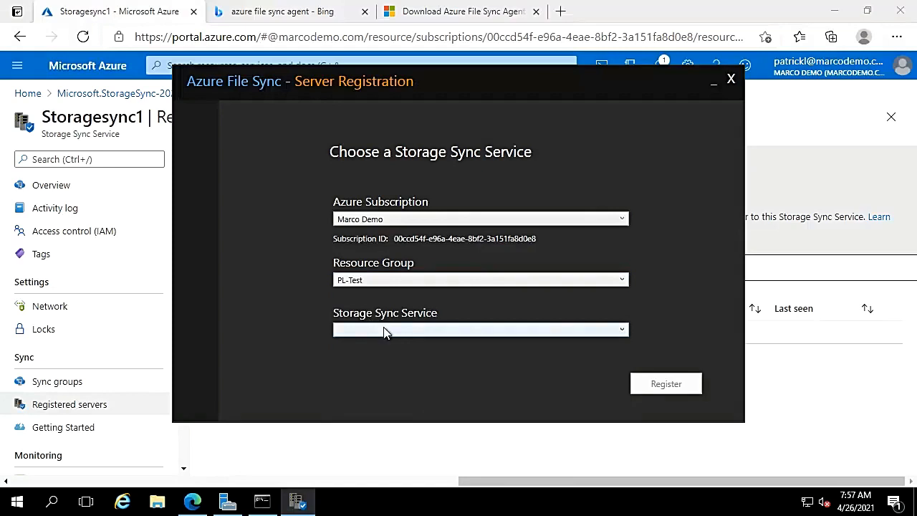
pyautogui.click(387, 329)
pyautogui.click(377, 345)
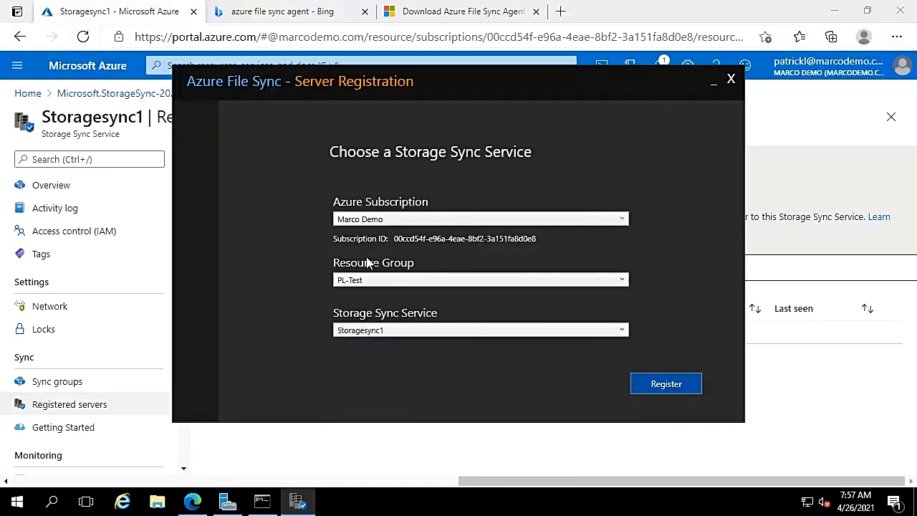
pyautogui.click(655, 385)
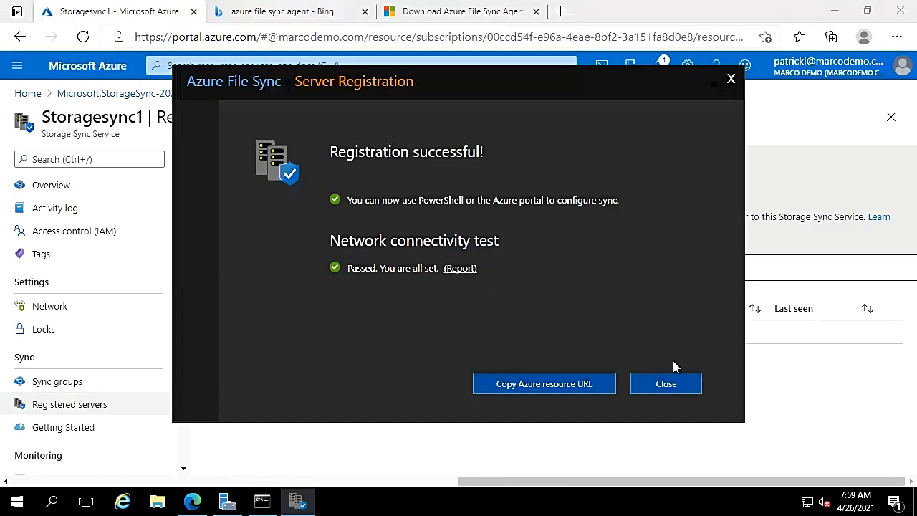
# - Refresh Storagesync1's registered servers, check win2016 is online, then go to Network settings
pyautogui.click(671, 384)
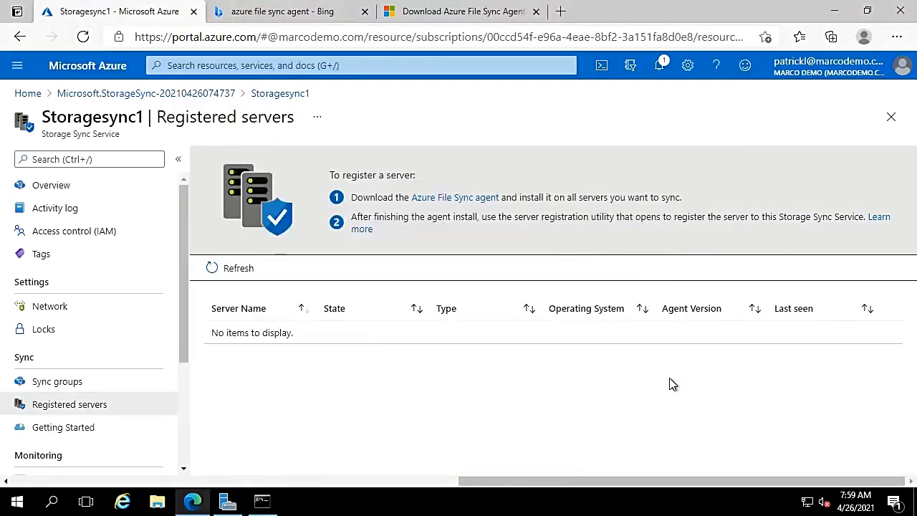
pyautogui.click(228, 274)
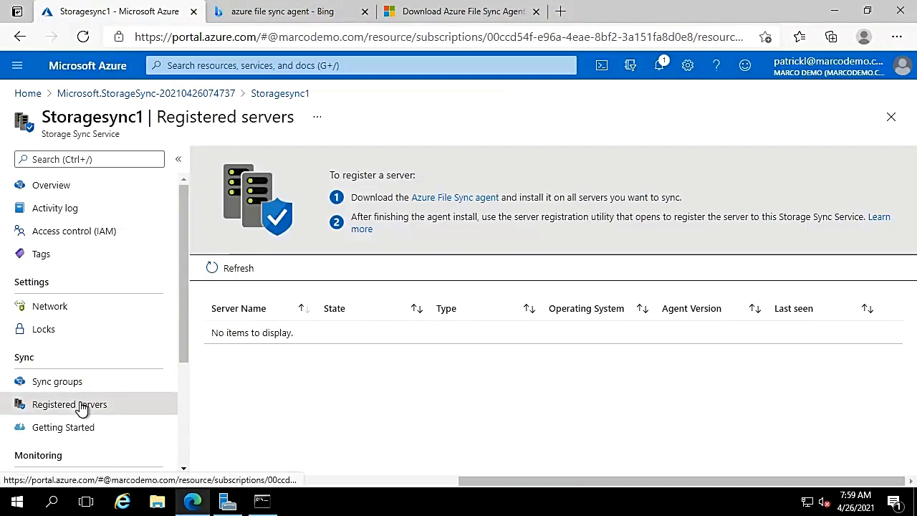
pyautogui.click(66, 429)
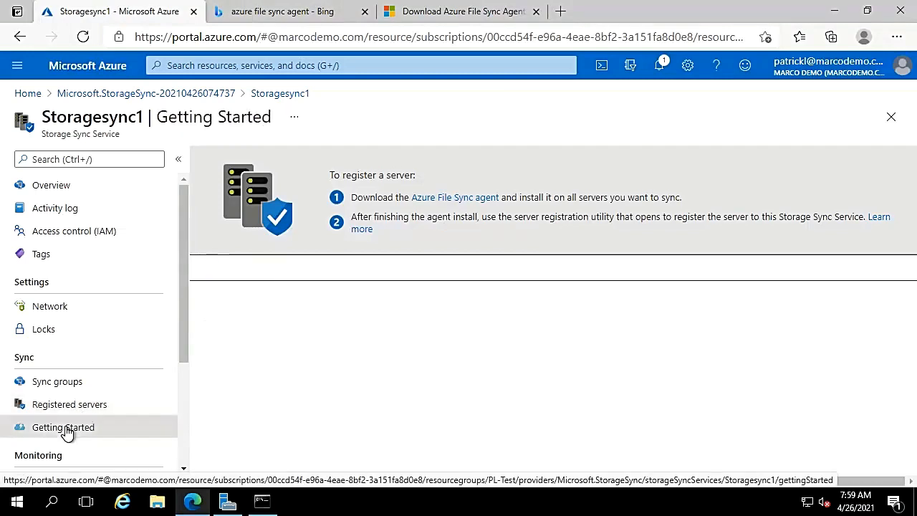
pyautogui.click(60, 414)
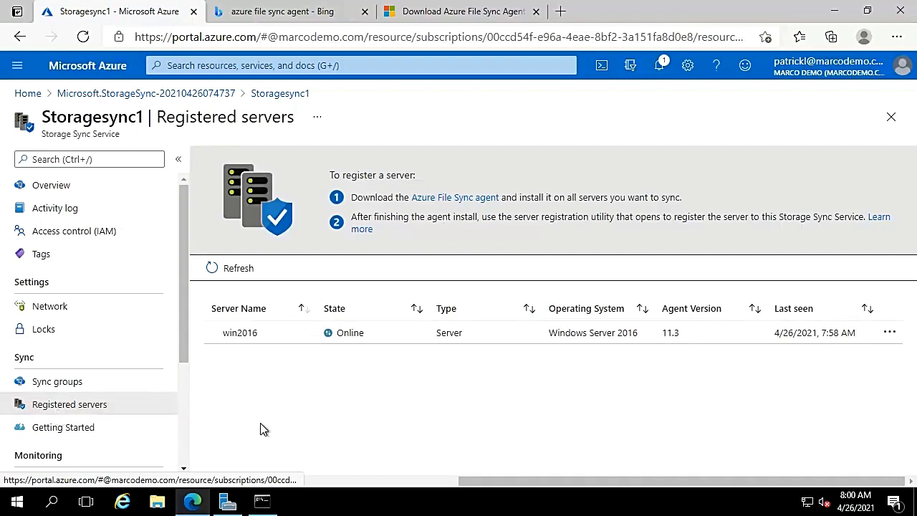
pyautogui.click(347, 342)
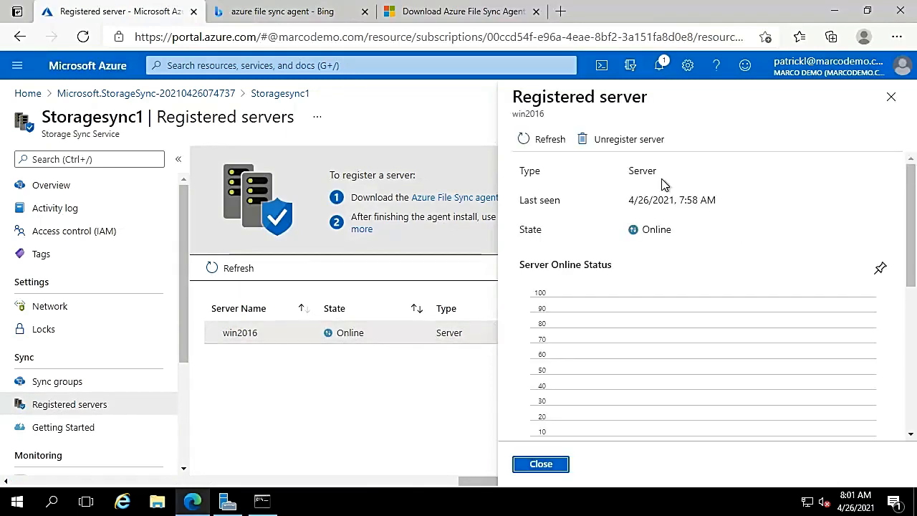
pyautogui.click(892, 98)
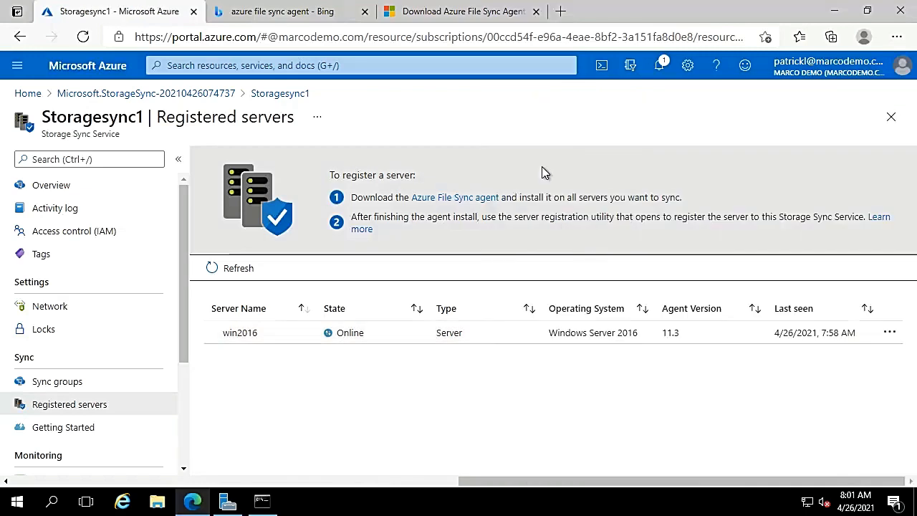
pyautogui.click(55, 314)
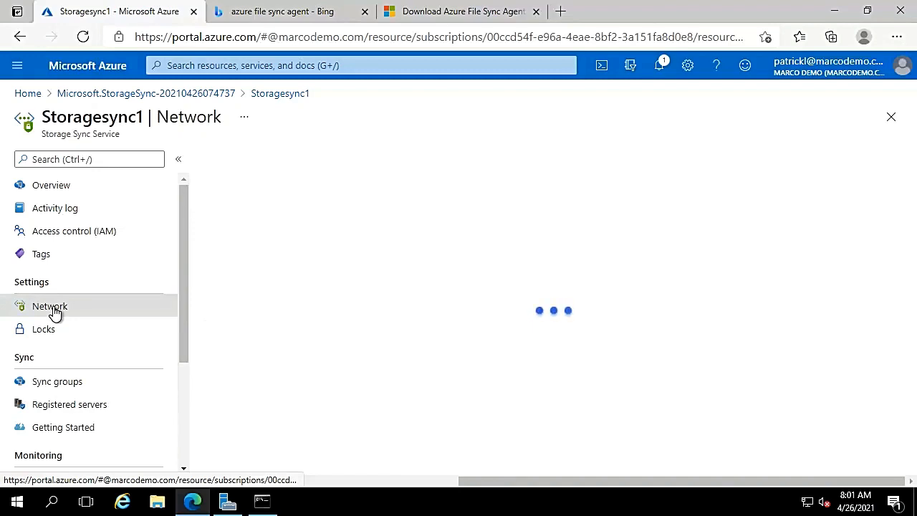
pyautogui.click(17, 506)
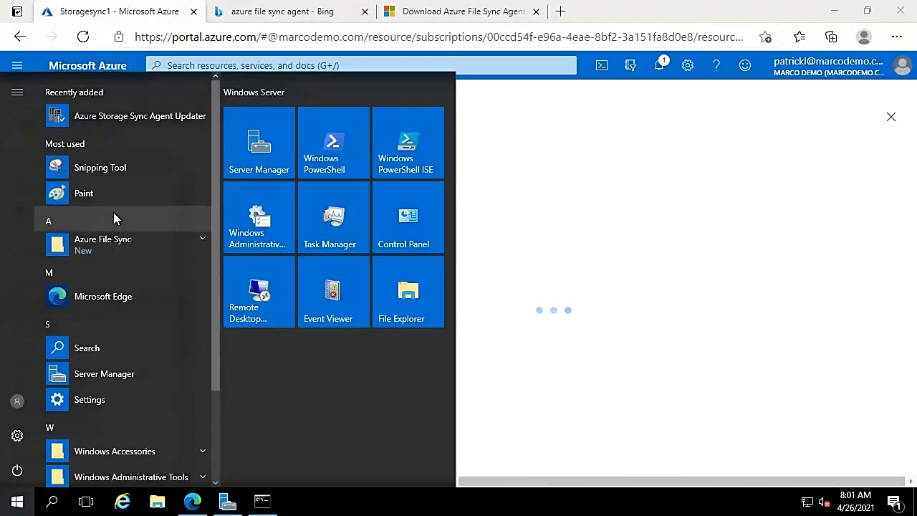
pyautogui.click(127, 244)
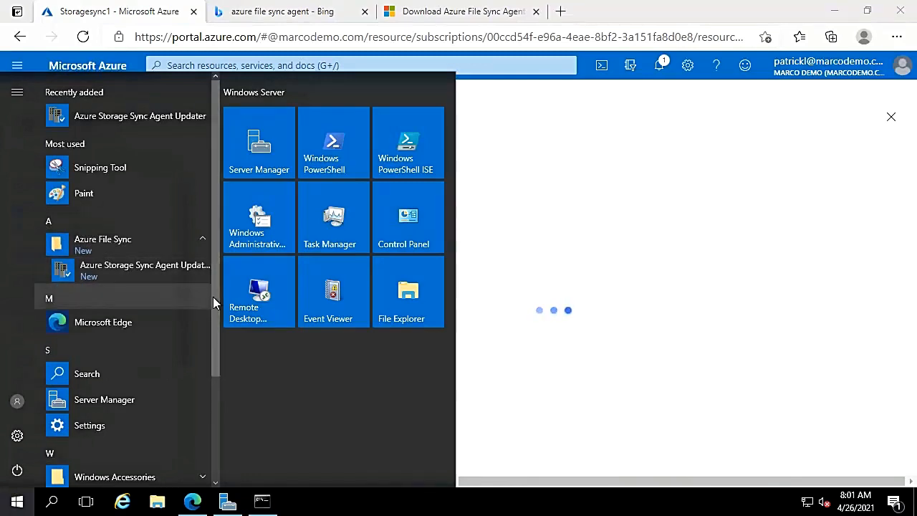
pyautogui.scroll(-2, 203, 425)
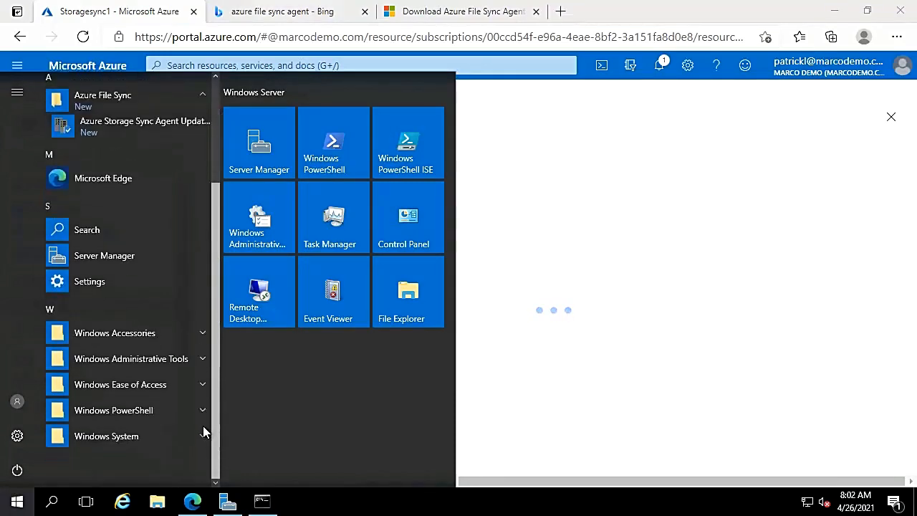
pyautogui.click(745, 198)
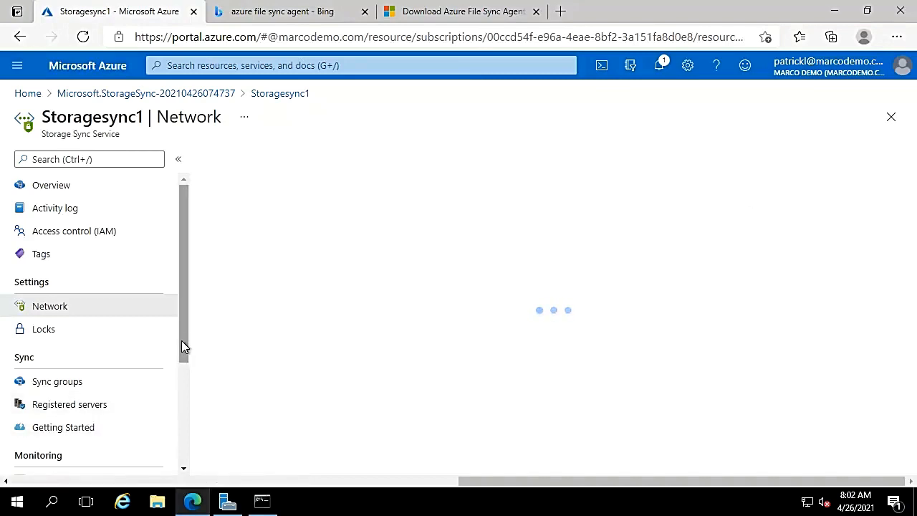
pyautogui.moveTo(182, 341)
pyautogui.mouseDown()
pyautogui.moveTo(186, 367)
pyautogui.moveTo(188, 354)
pyautogui.mouseUp()
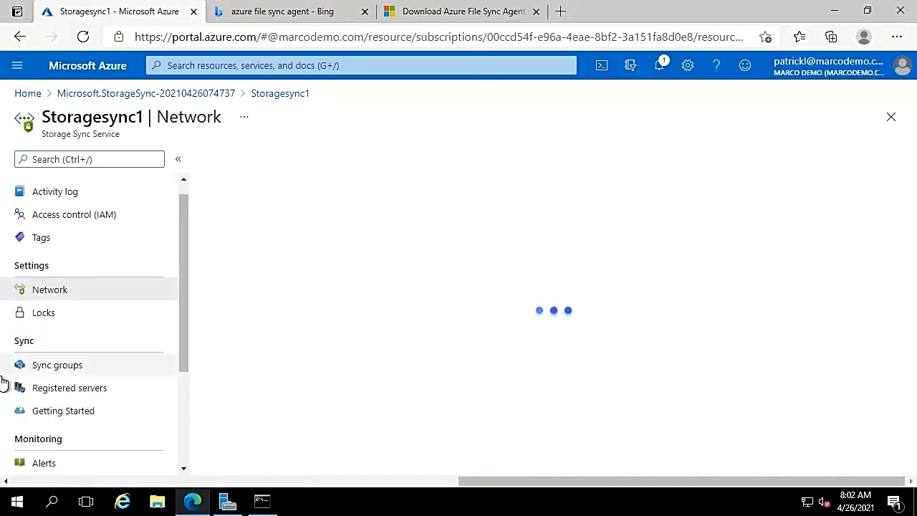
# - Start a new sync group on Storagesync1 named AzureFileShare
pyautogui.click(40, 373)
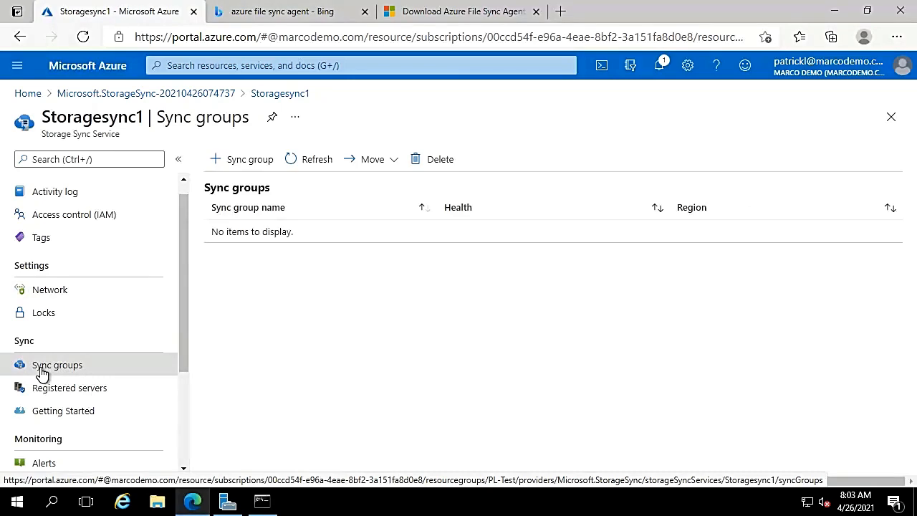
pyautogui.click(234, 164)
pyautogui.click(203, 254)
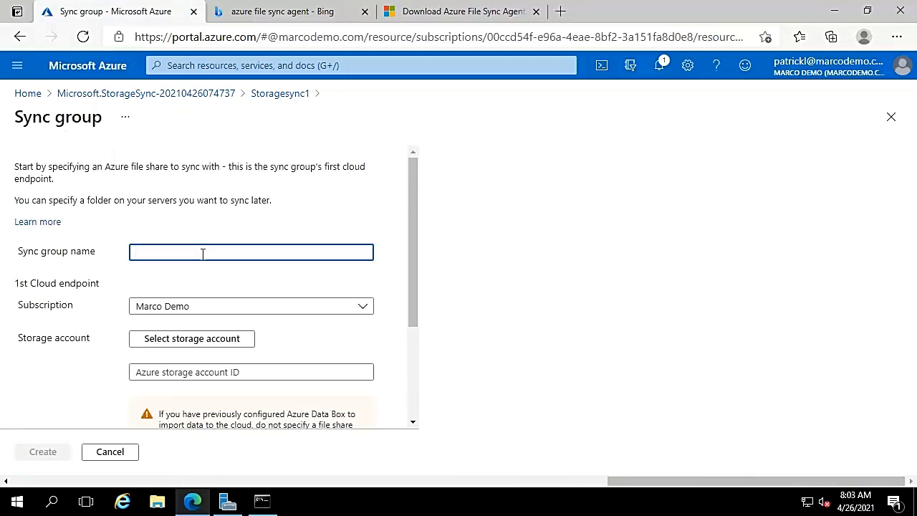
pyautogui.write('AzureFileShare')
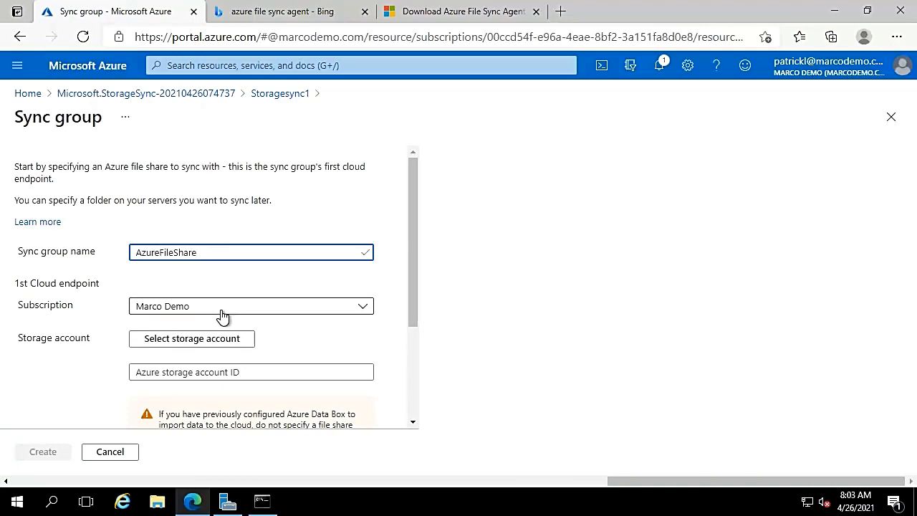
# - Use pldemostorage's pl-testfs file share as the cloud endpoint and create the sync group
pyautogui.click(214, 343)
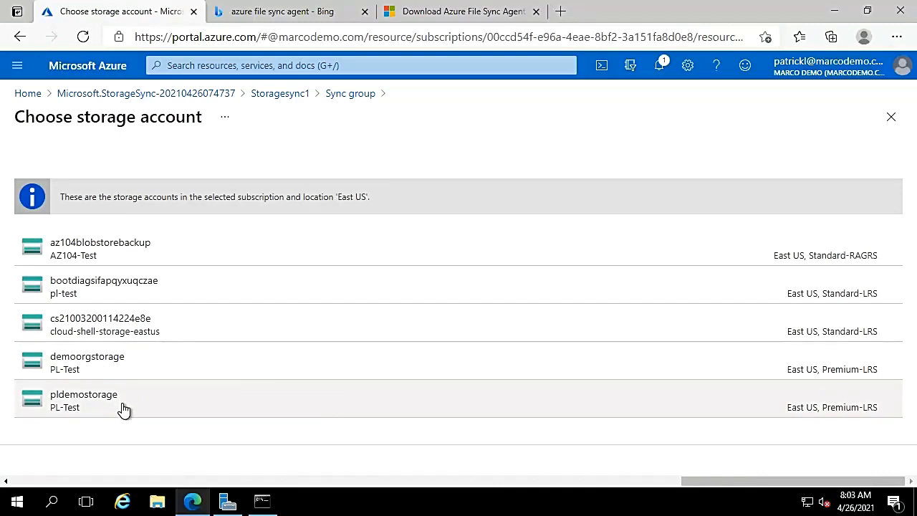
pyautogui.click(122, 406)
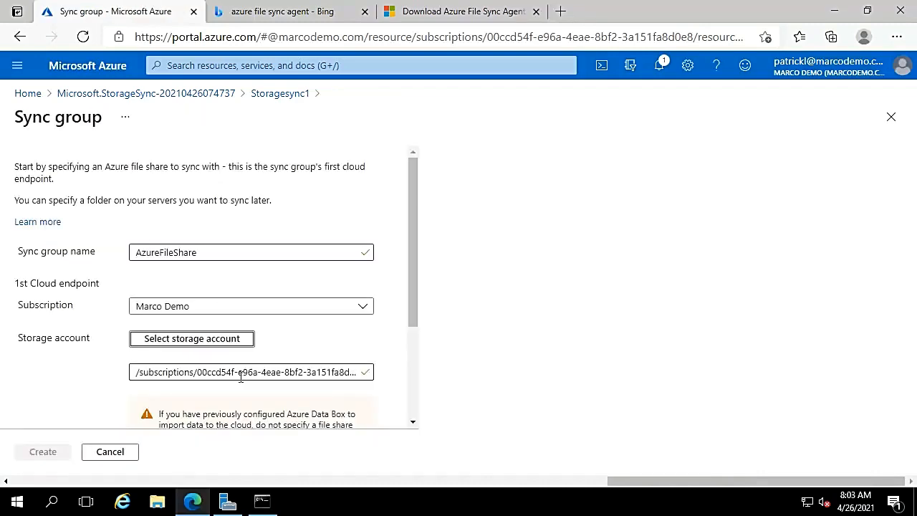
pyautogui.moveTo(412, 301); pyautogui.dragTo(407, 391)
pyautogui.click(360, 393)
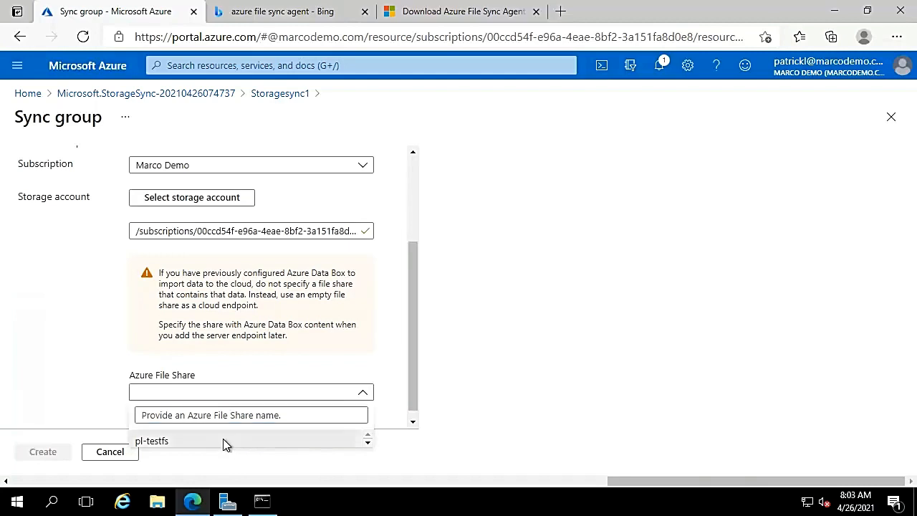
pyautogui.click(223, 440)
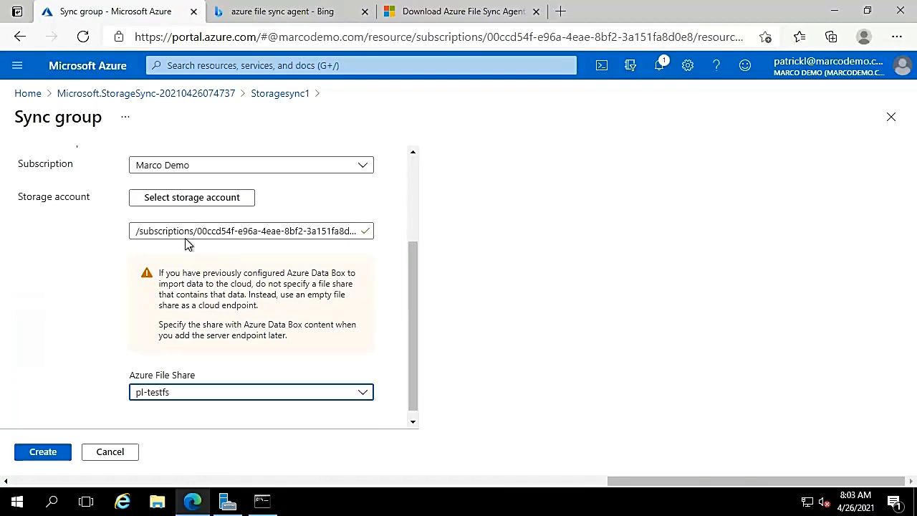
pyautogui.click(50, 456)
pyautogui.click(43, 451)
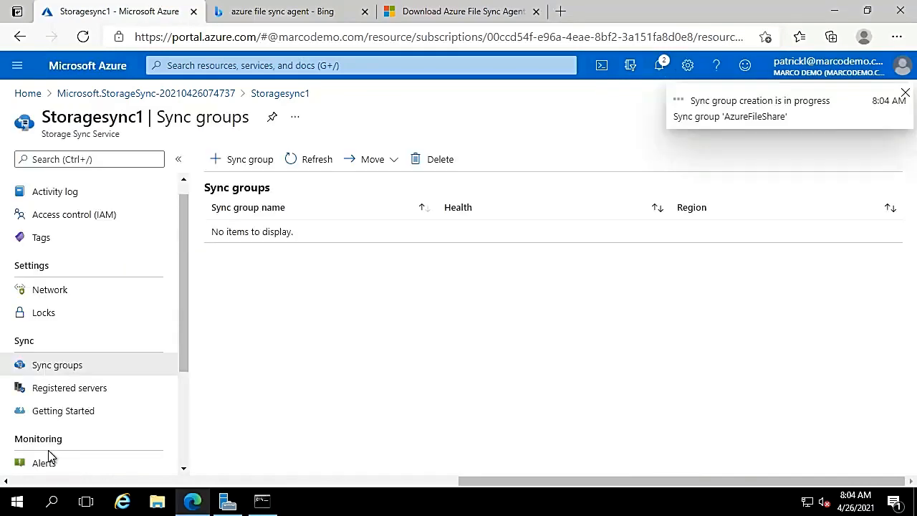